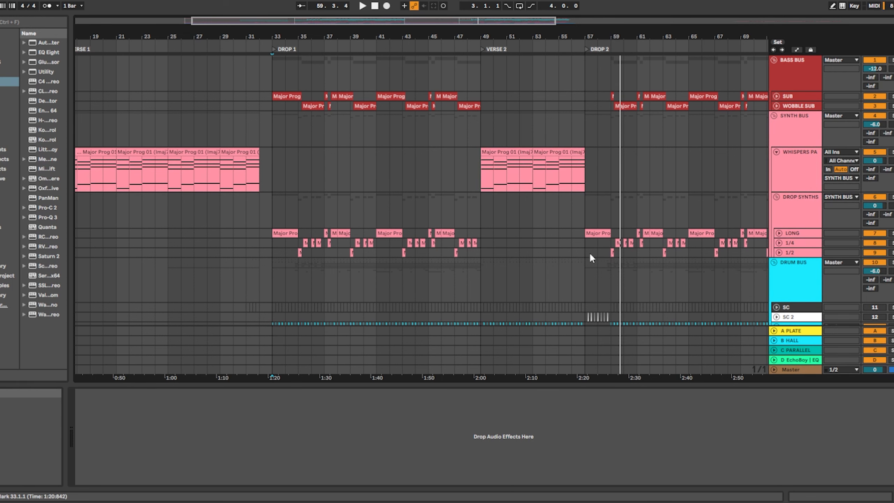
Show the EXHALE AA preset list in the WHISPERS PAD track's Serum, close the plug-in and play the pad from bar 25.
scroll(716, 166, "down", 5)
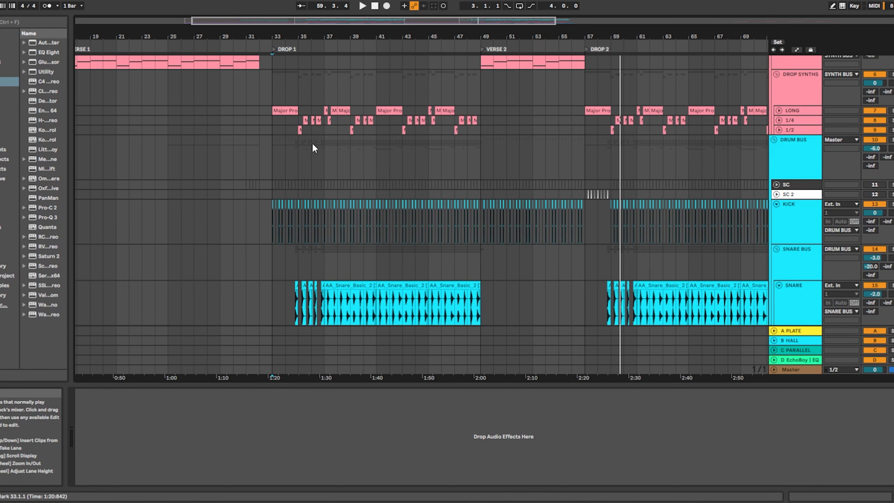
scroll(313, 147, "up", 5)
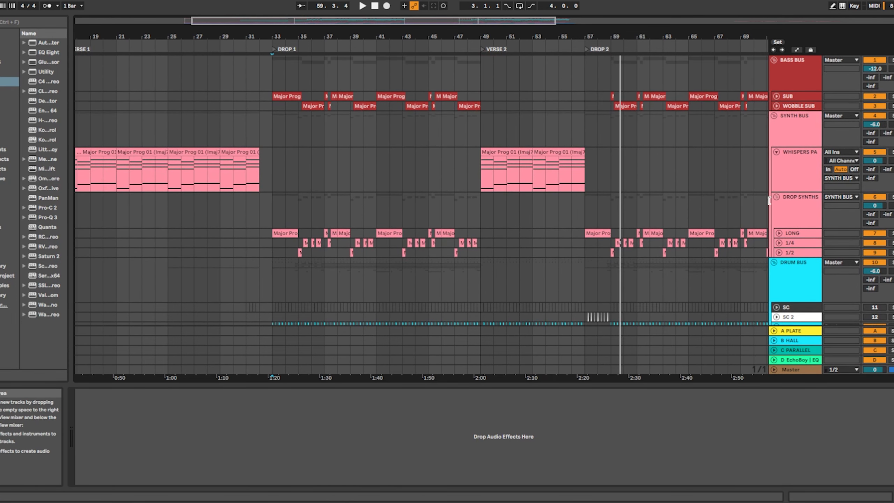
left_click(167, 176)
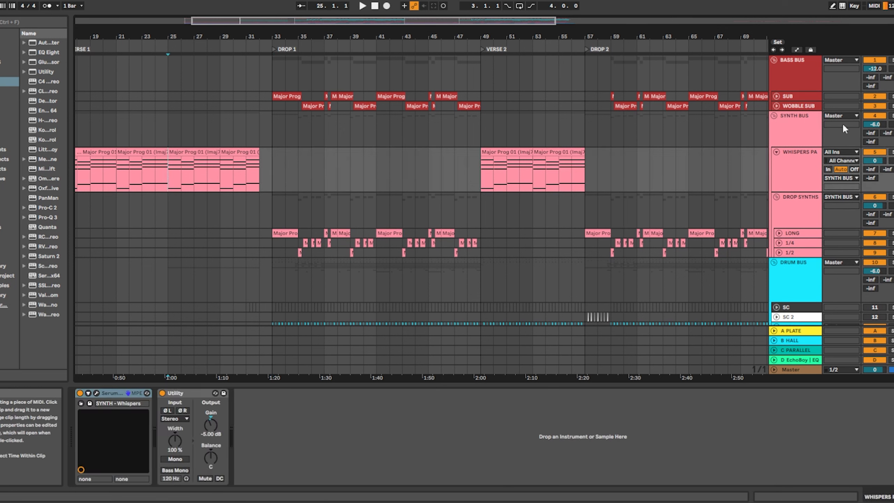
left_click(781, 187)
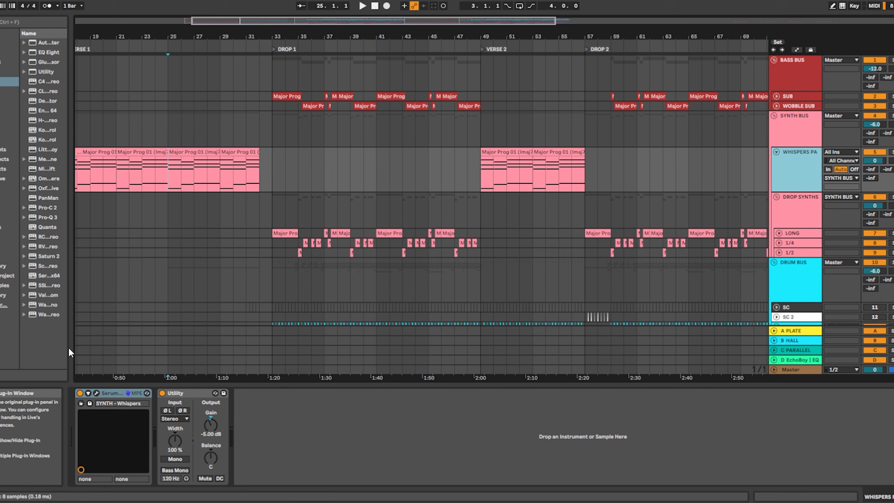
left_click(96, 393)
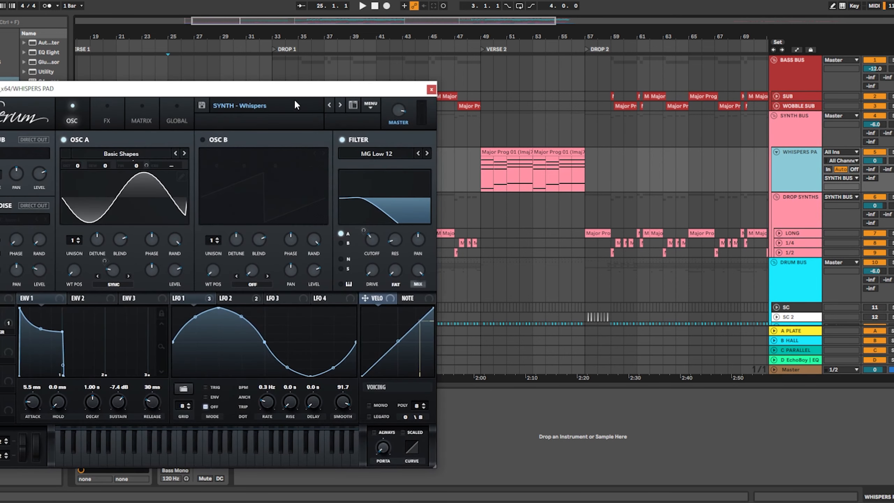
left_click(295, 101)
mouse_move(264, 121)
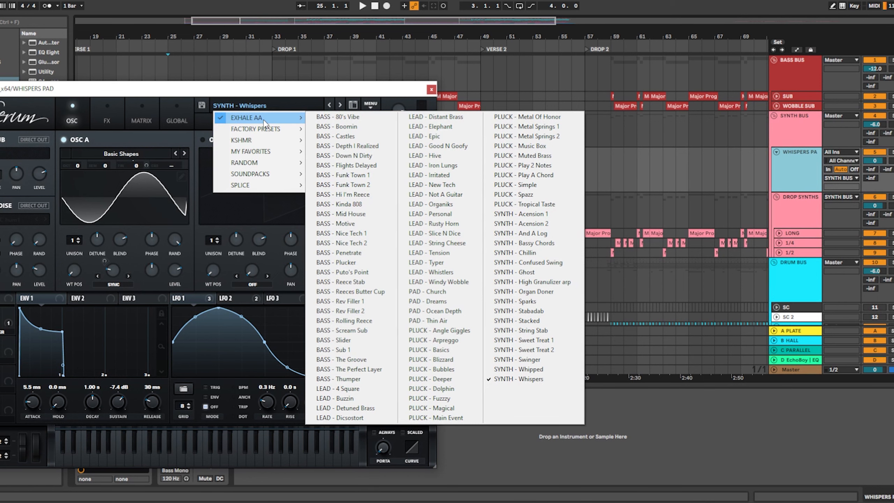
left_click(431, 90)
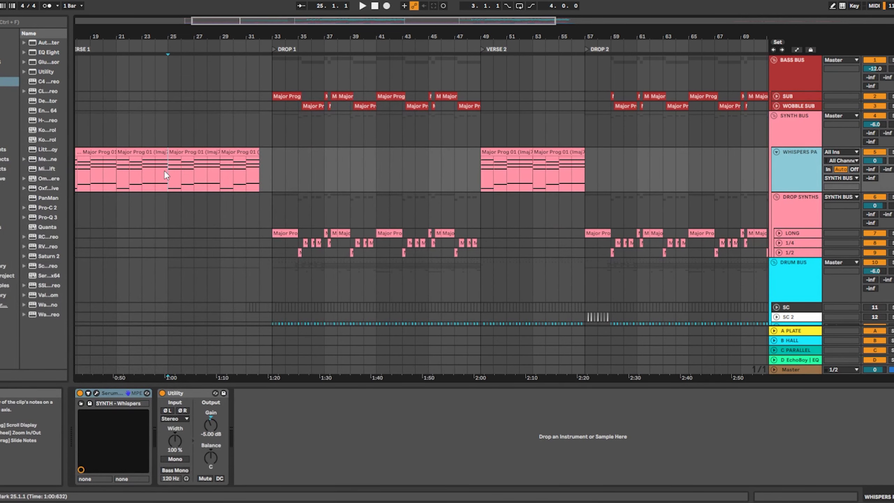
key("space")
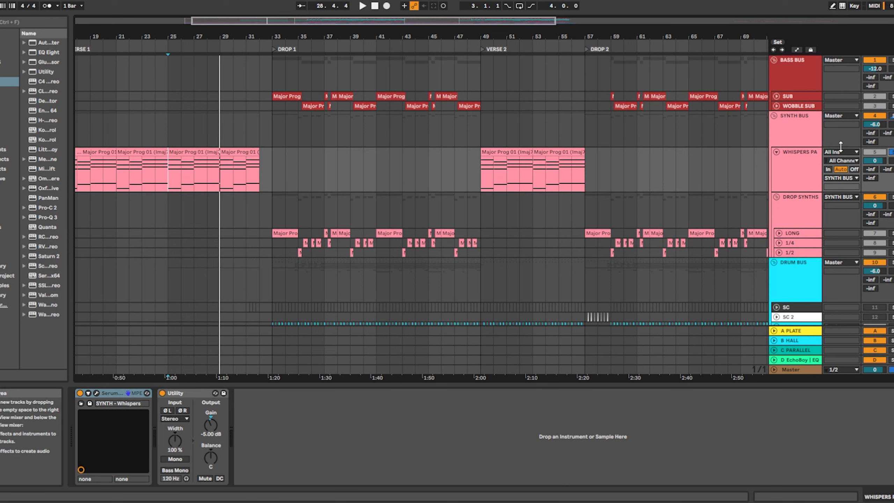
Set the insert marker at bar 33 and unfold the LONG, 1/4 and 1/2 tracks in the DROP SYNTHS group.
scroll(249, 145, "down", 3)
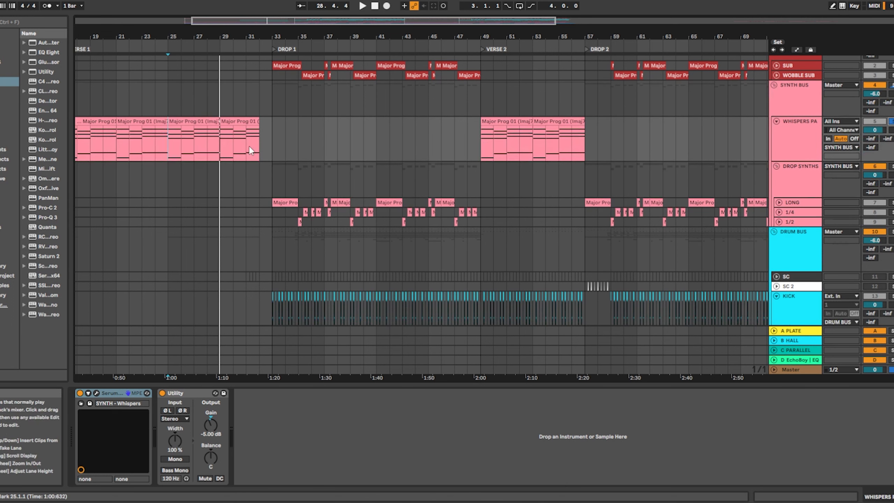
left_click(274, 131)
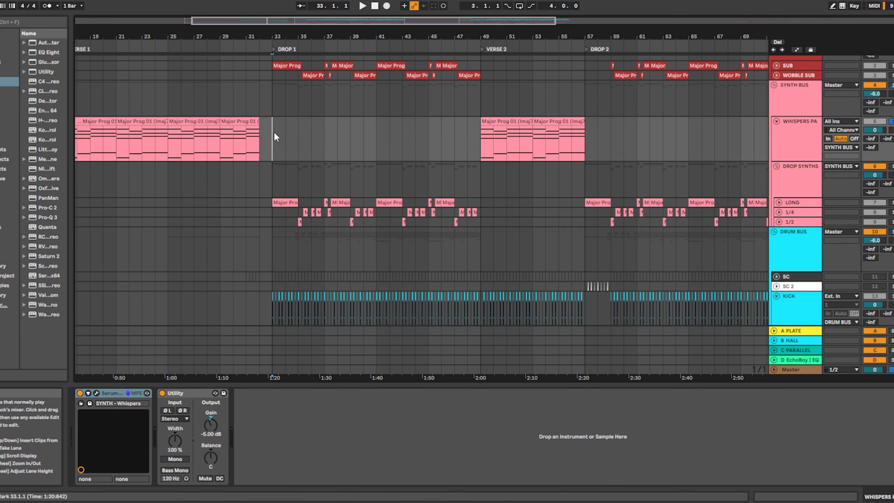
left_click(780, 203)
scroll(778, 201, "down", 4)
left_click(778, 206)
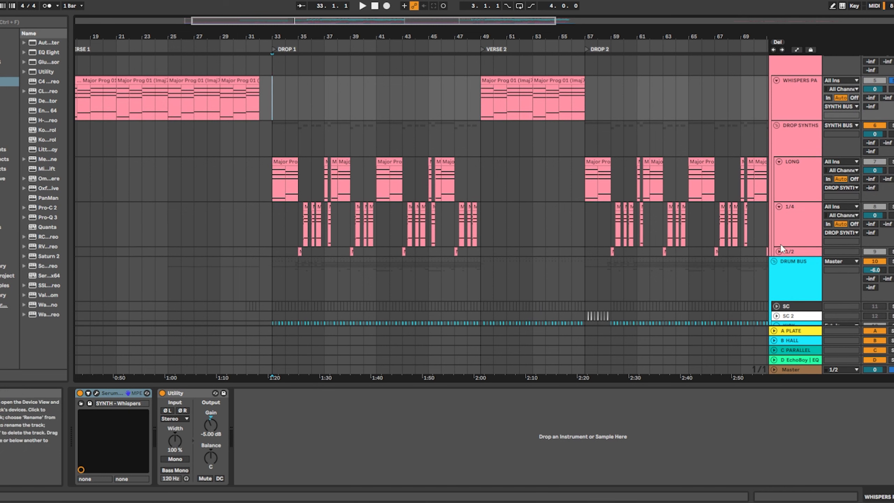
left_click(780, 250)
View Serum on the LONG track, close its window and play back the drop synths.
left_click(793, 187)
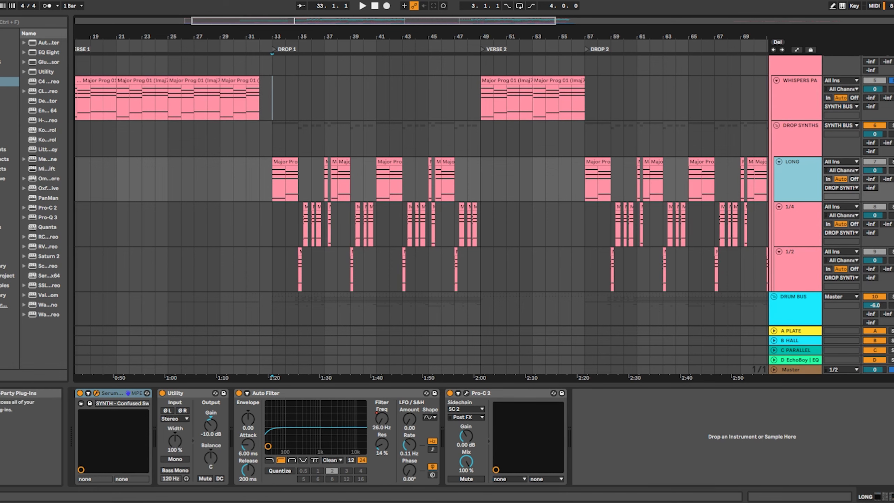
left_click(96, 392)
left_click(476, 85)
key("space")
scroll(278, 186, "up", 5)
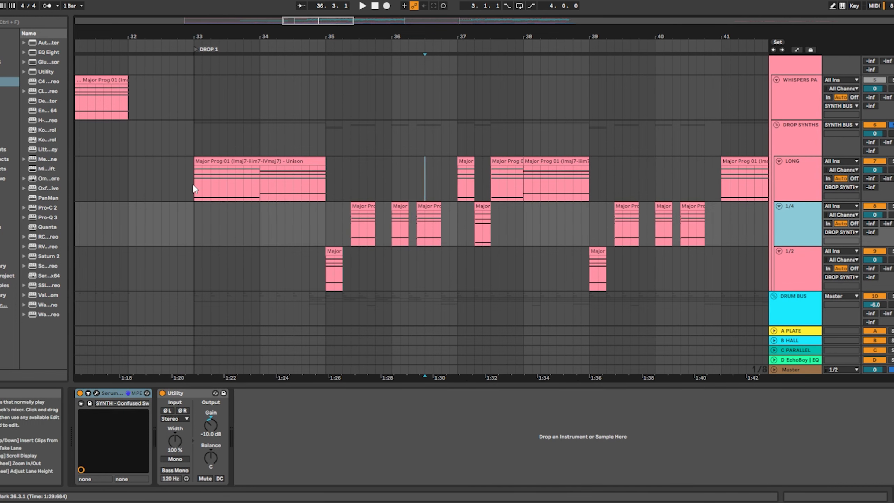
Highlight the Drop 1 clips on the LONG, 1/4 and 1/2 tracks from bar 33 to compare their note-length pattern.
left_click_drag(193, 184, 680, 190)
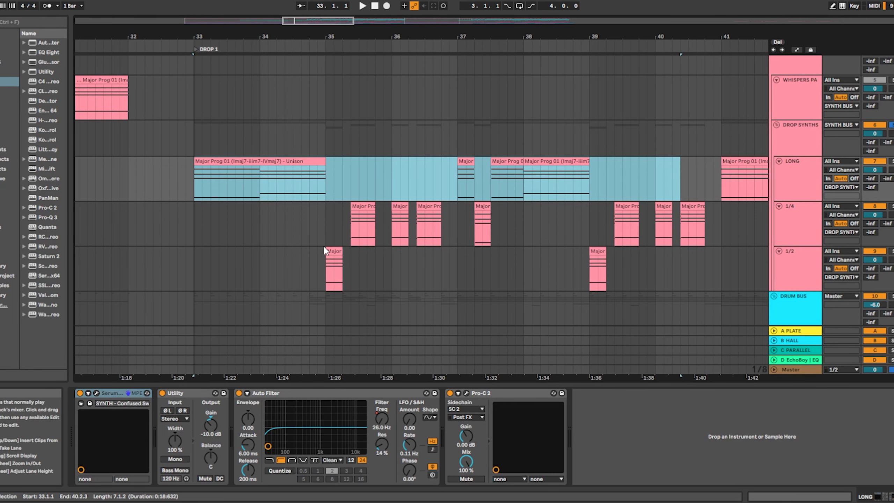
left_click_drag(327, 220, 507, 227)
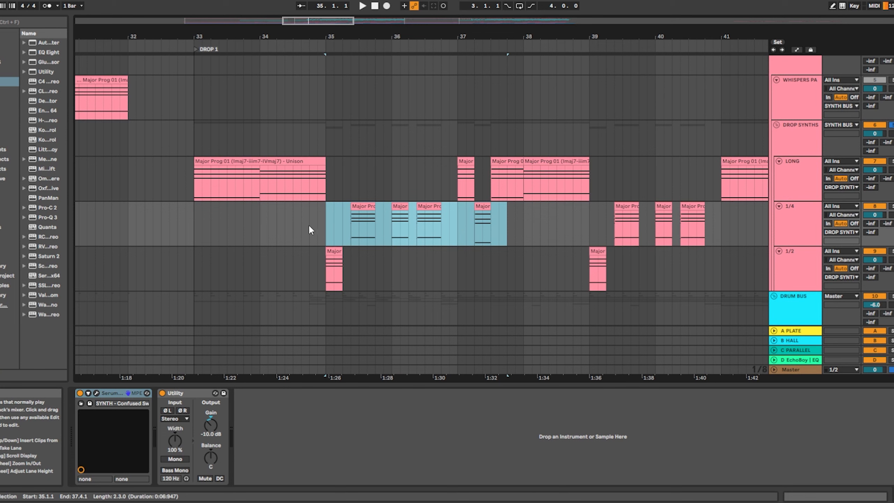
left_click_drag(284, 269, 437, 275)
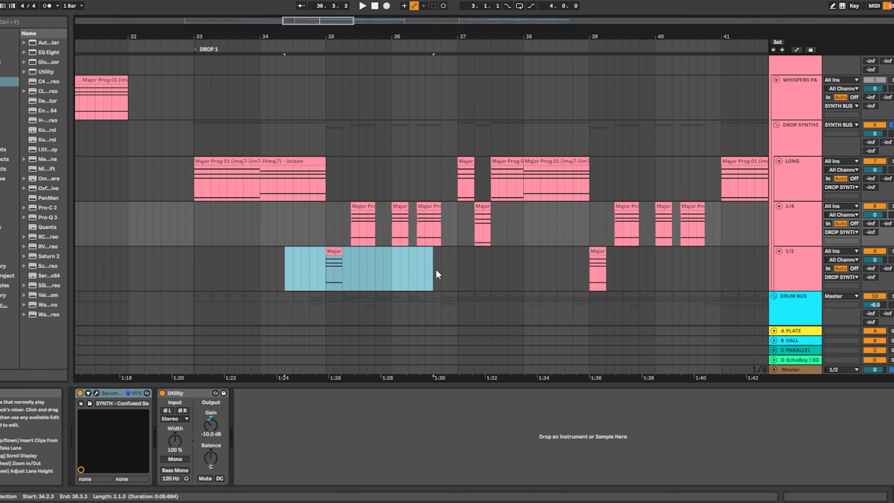
left_click_drag(318, 222, 541, 225)
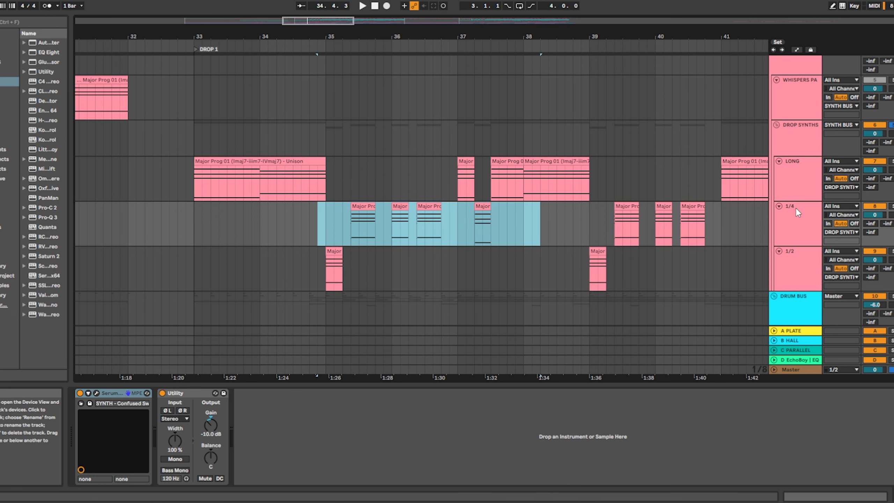
left_click(302, 183)
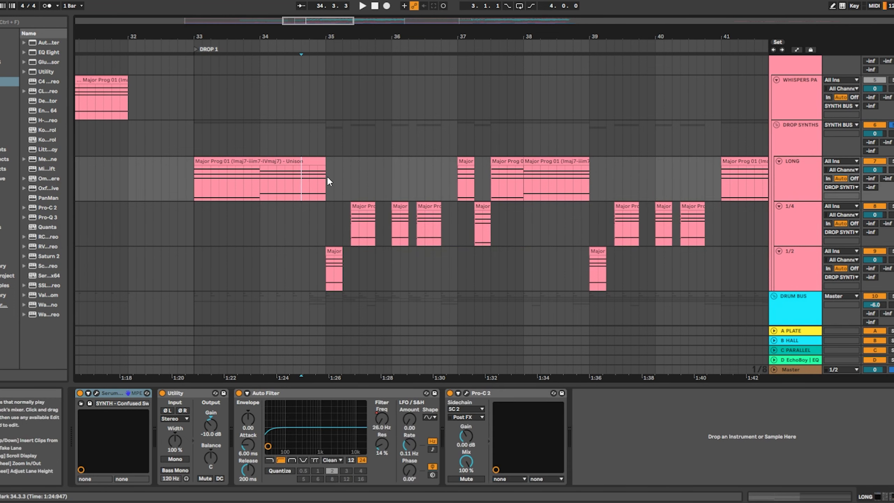
left_click(326, 196)
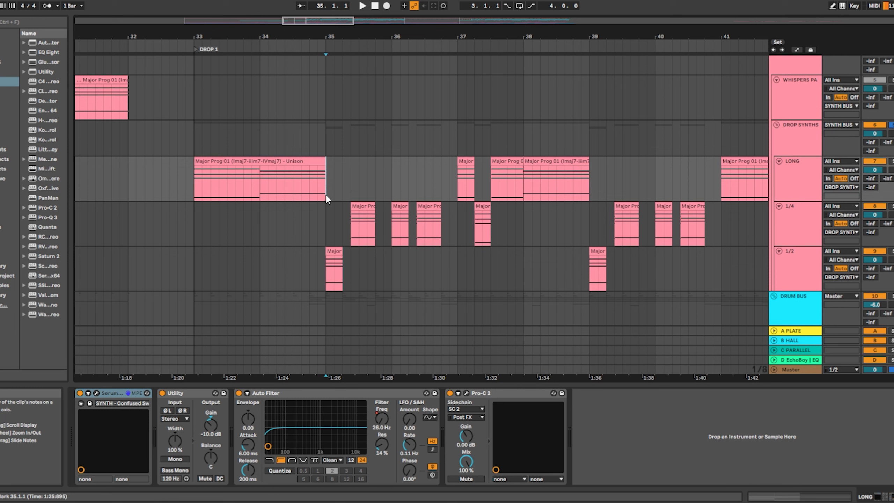
left_click_drag(321, 258, 342, 257)
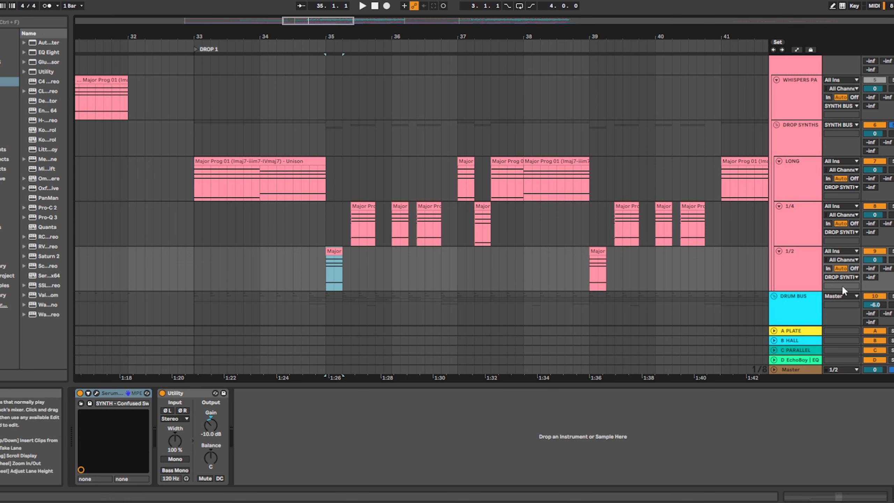
Show the device chains of the 1/2, 1/4 and LONG tracks in turn.
left_click(794, 268)
left_click(793, 232)
left_click(804, 172)
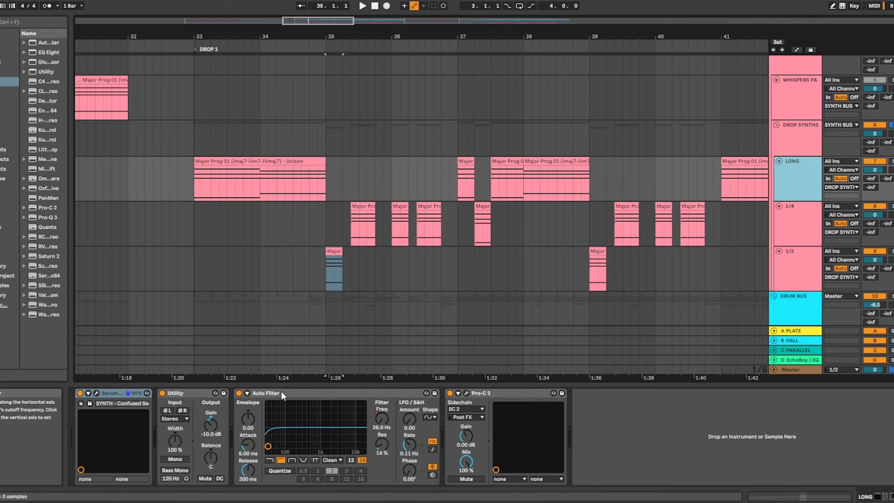
Examine the arrangement through Verse 2 and Drop 2, including the SC 2 and KICK tracks.
left_click_drag(650, 217, 251, 206)
scroll(610, 211, "down", 3)
left_click_drag(633, 206, 405, 228)
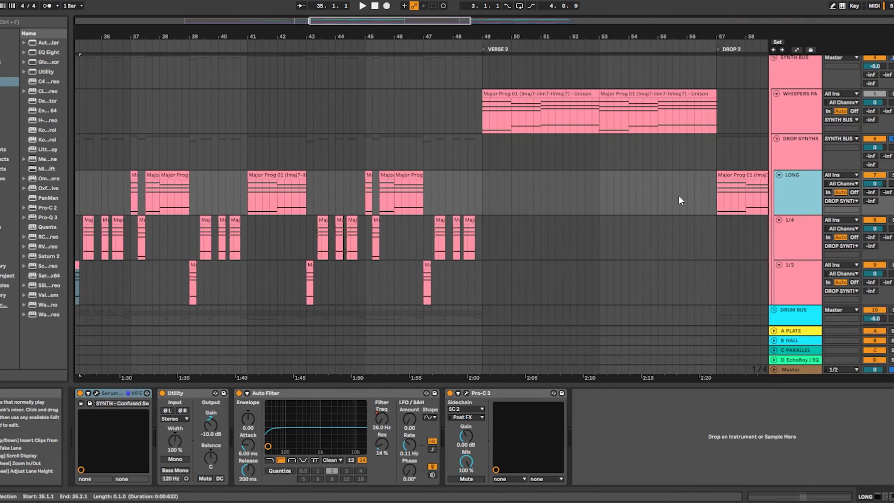
left_click_drag(679, 198, 666, 348)
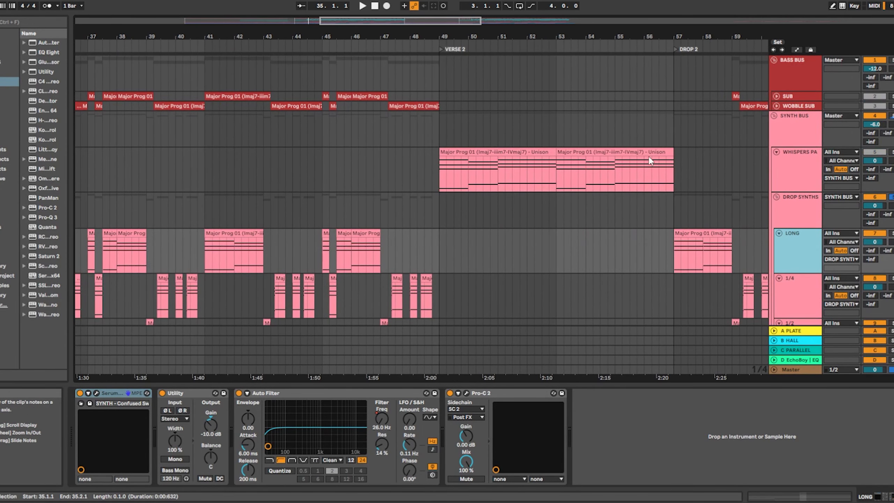
left_click_drag(664, 162, 333, 407)
scroll(402, 203, "down", 1)
scroll(401, 204, "down", 4)
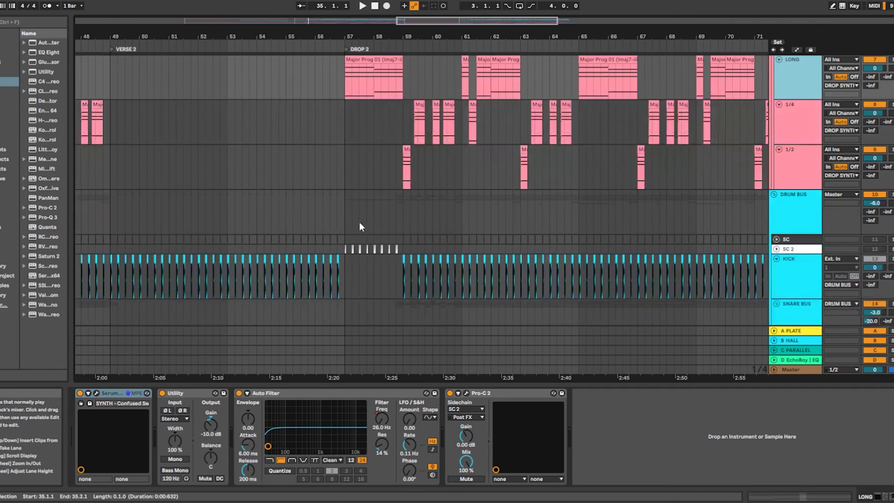
Return to Drop 1 and inspect the devices on the DROP SYNTHS group and the LONG track.
left_click_drag(260, 144, 626, 213)
left_click_drag(190, 219, 467, 270)
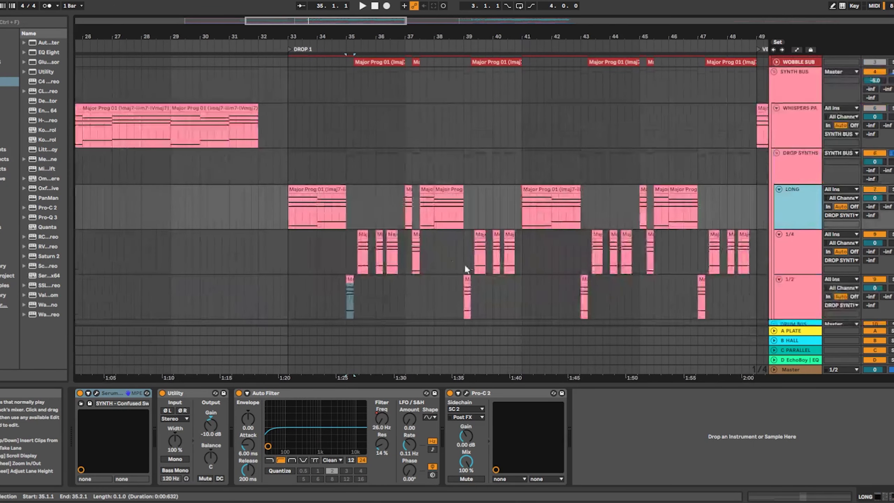
left_click(803, 178)
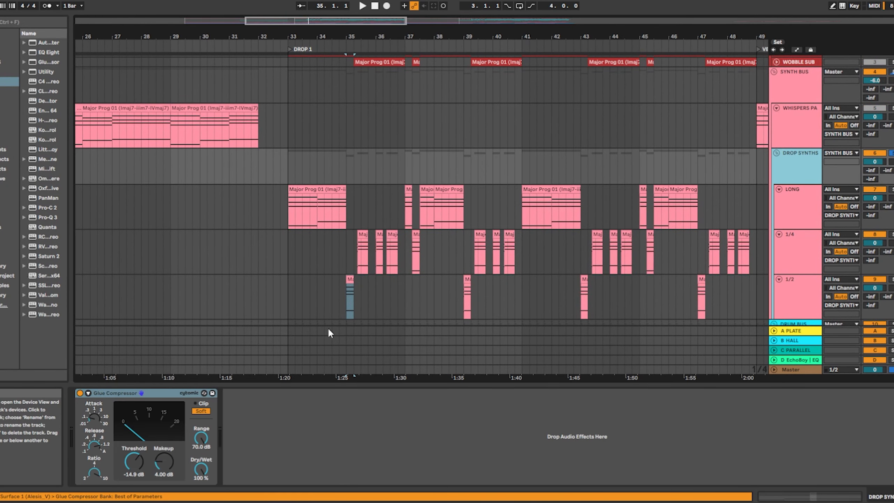
left_click(799, 206)
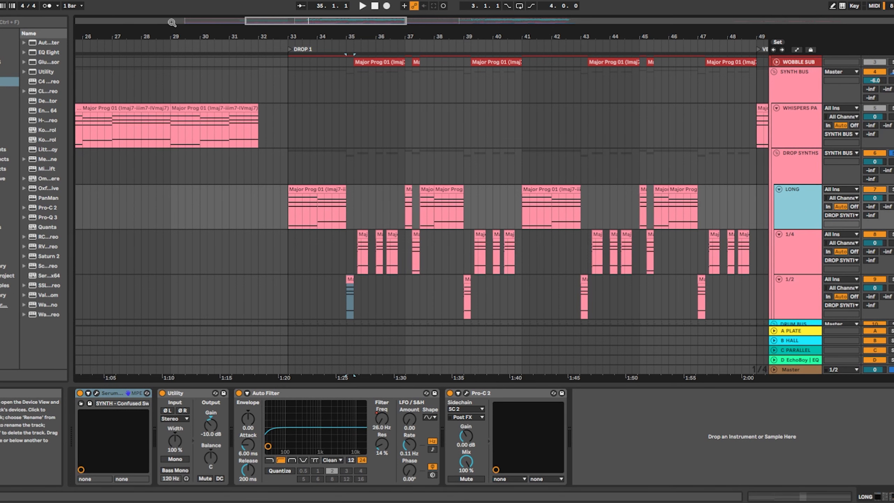
Unfold the SUB and WOBBLE SUB tracks in the BASS BUS group to show their MIDI clips.
scroll(523, 252, "down", 2)
scroll(524, 253, "up", 4)
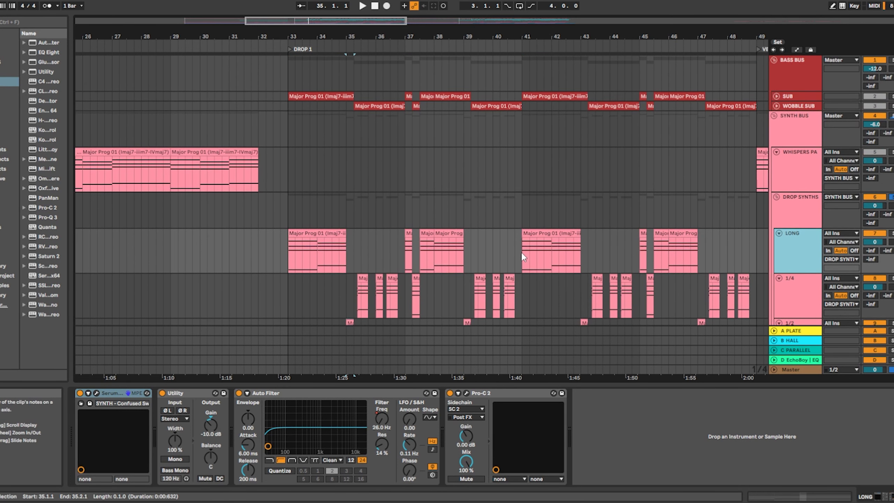
scroll(781, 133, "up", 2)
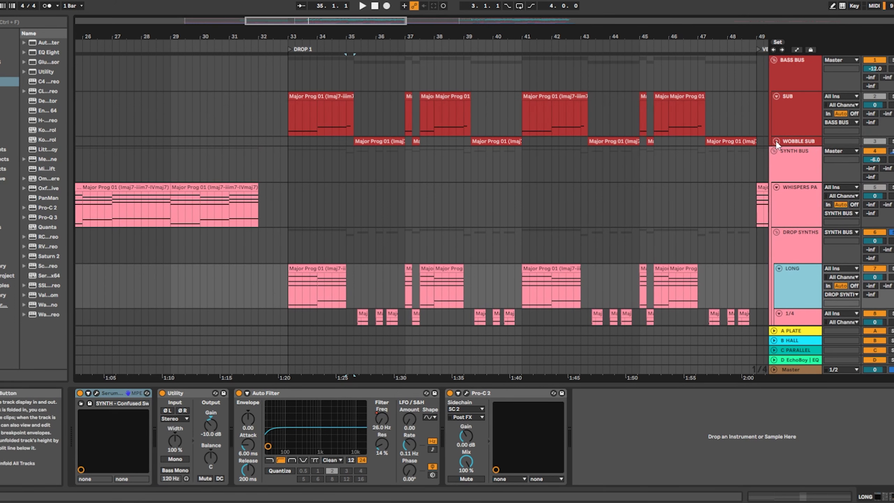
left_click(777, 141)
scroll(300, 159, "down", 3)
scroll(354, 157, "up", 2)
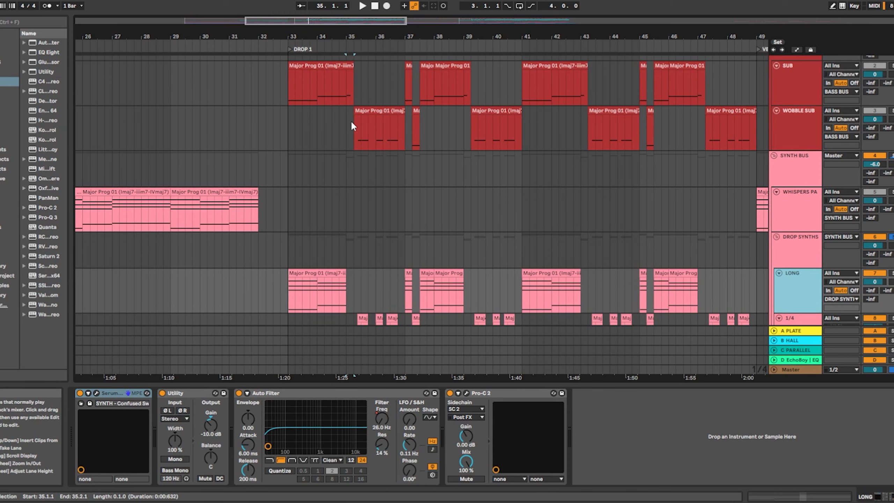
Zoom in on the start of Drop 1 and show the device chains of the SUB and WOBBLE SUB tracks.
scroll(350, 120, "up", 3)
scroll(664, 91, "up", 2)
left_click(803, 116)
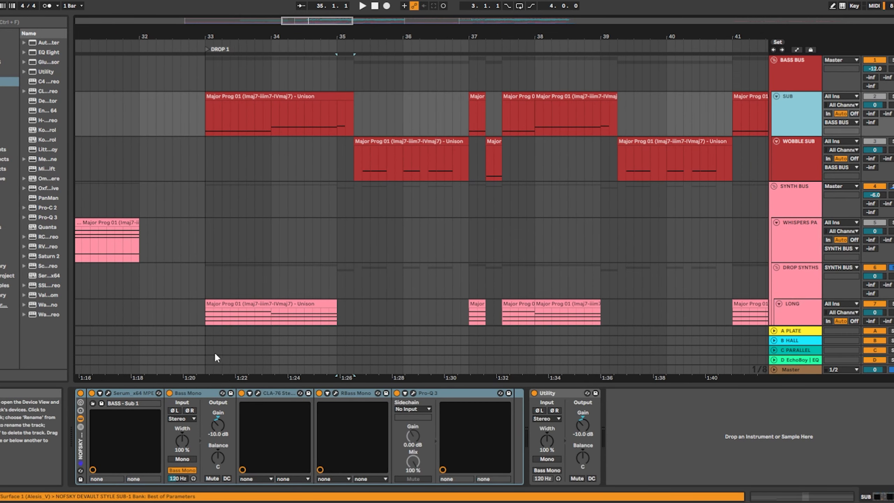
left_click(815, 163)
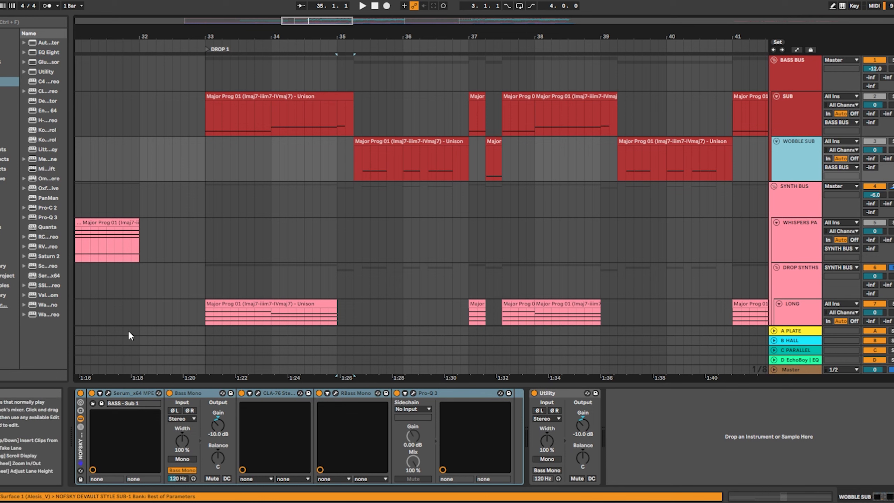
Highlight the first SUB clip from bar 33, view the SUB track's Serum patch and close its window.
left_click_drag(206, 116, 394, 120)
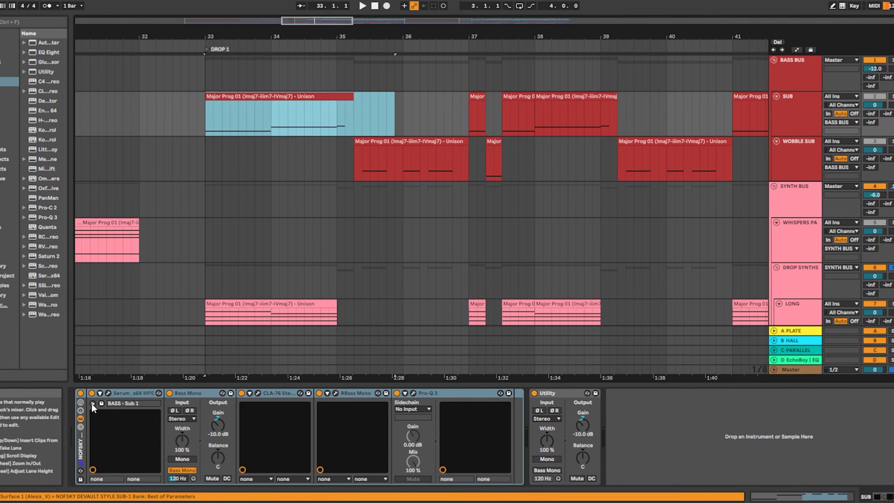
left_click(107, 393)
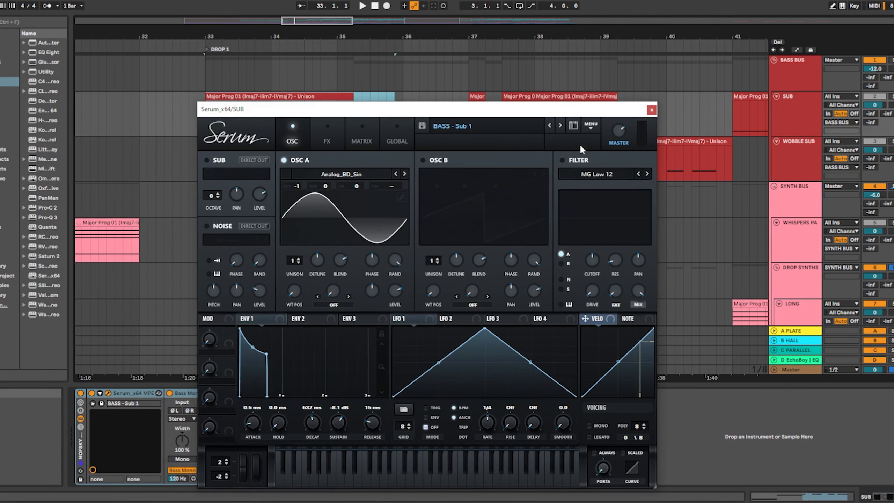
left_click(651, 110)
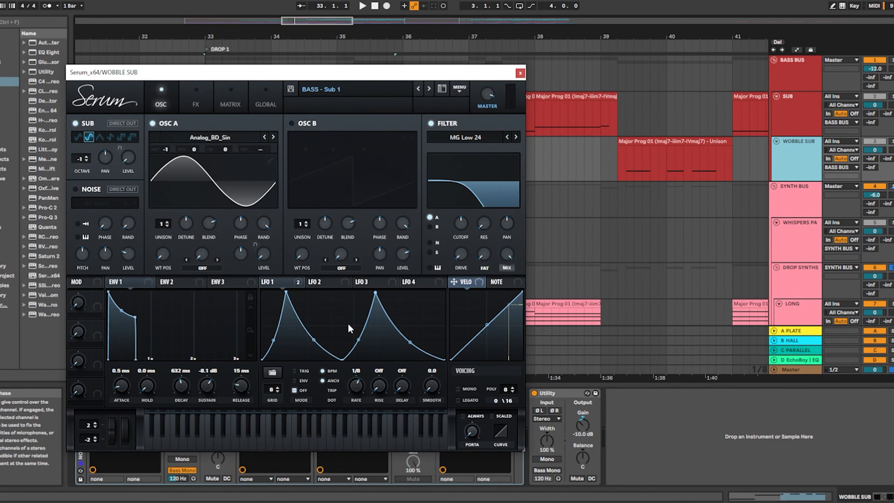
View the WOBBLE SUB track's CLA-76, RBass and Pro-Q 3 plug-ins, then play the bass tracks from bar 33.
left_click(521, 73)
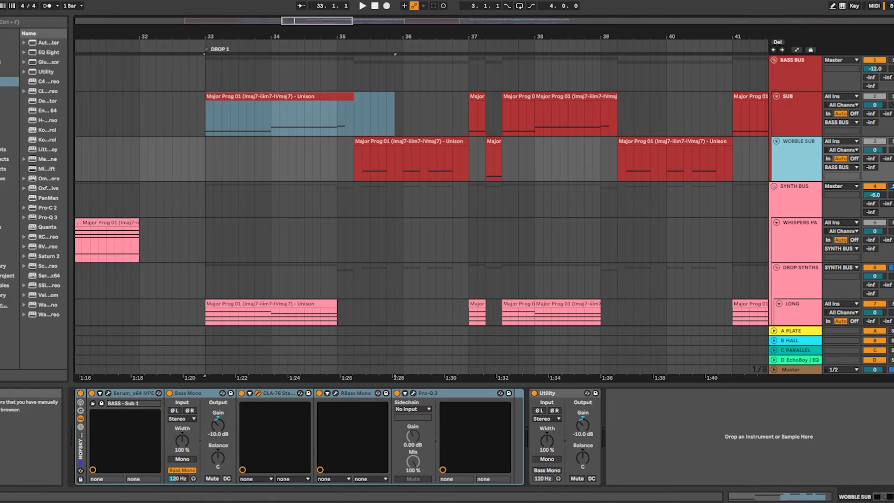
left_click_drag(0, 80, 302, 80)
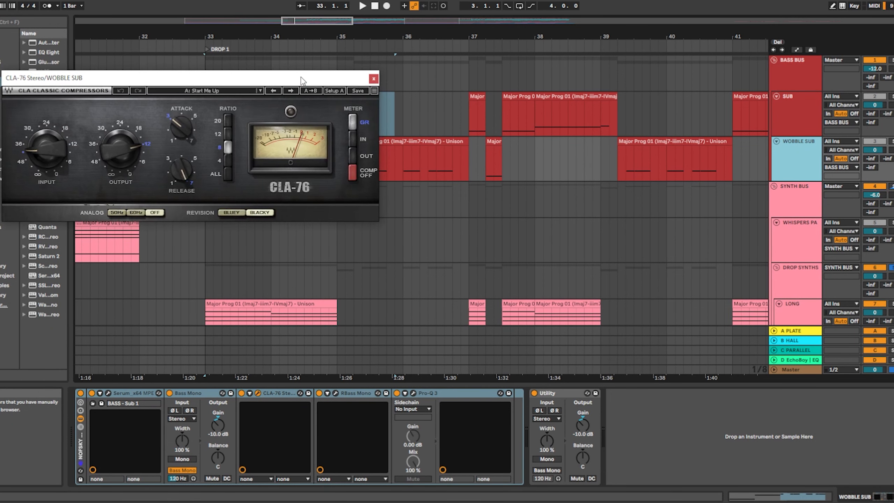
left_click(336, 394)
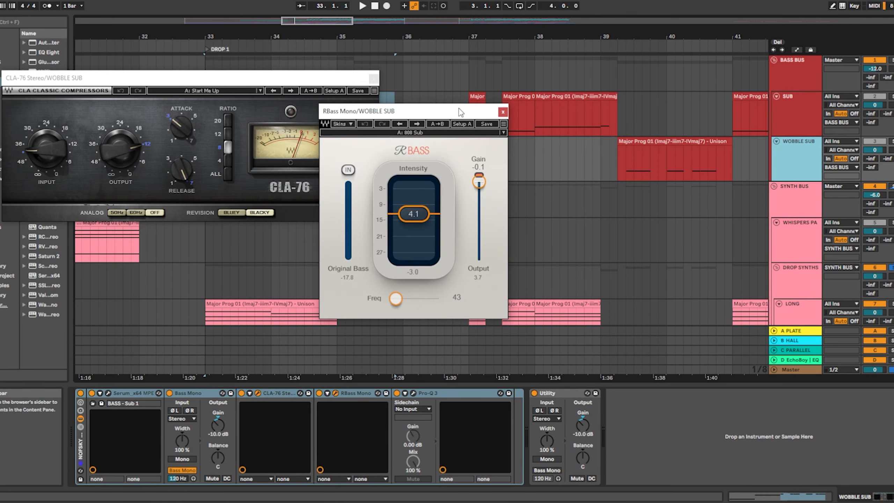
left_click(413, 394)
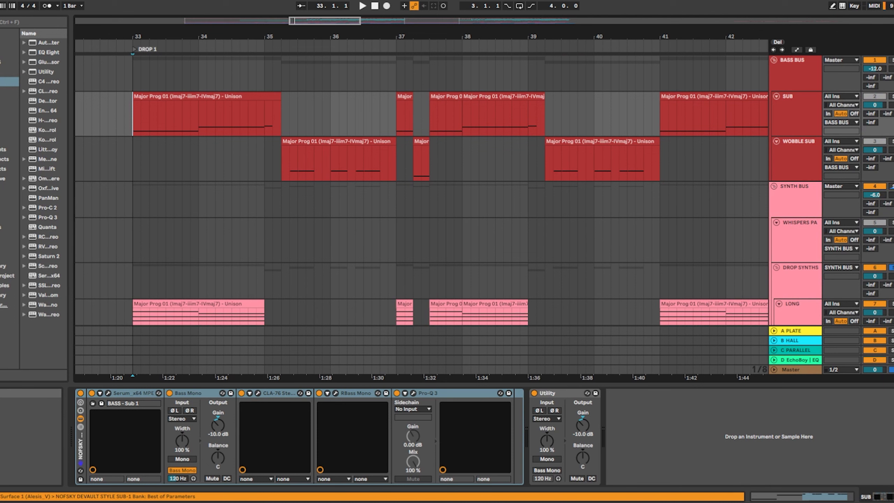
key("space")
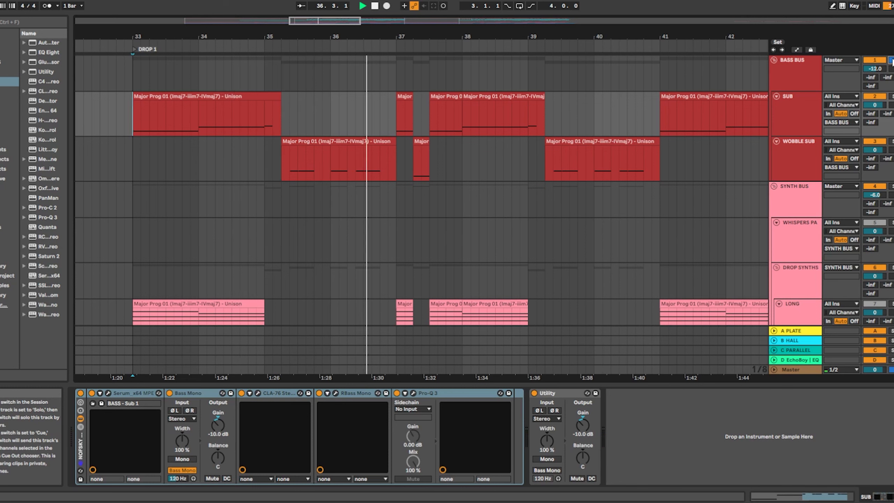
Go down to the DRUM BUS group and play the KICK track from bar 33.
scroll(568, 133, "down", 8)
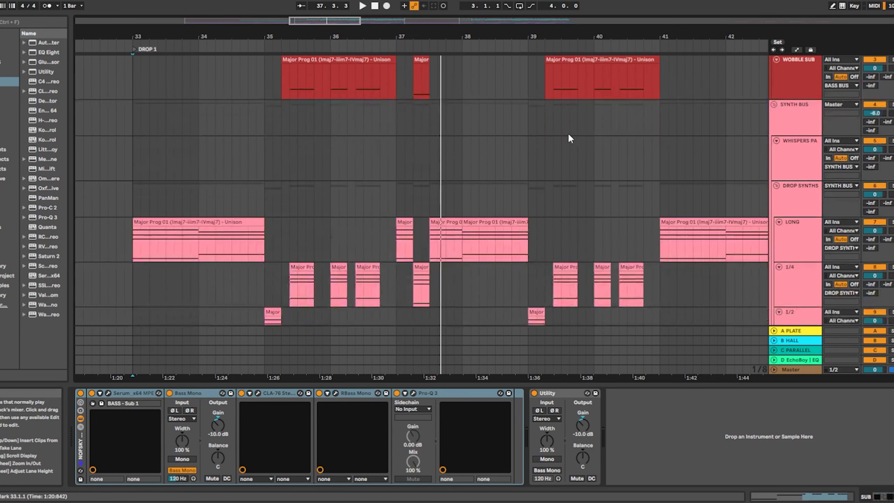
scroll(552, 156, "down", 3)
scroll(554, 160, "down", 3)
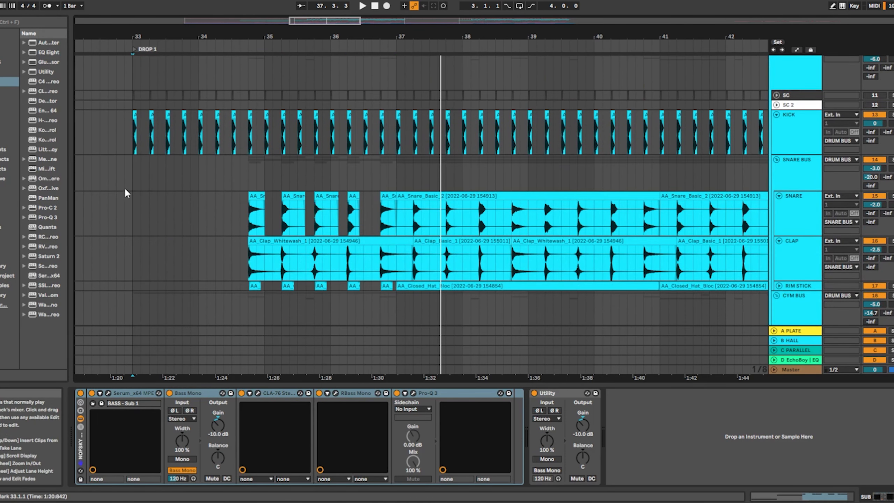
scroll(131, 185, "down", 2)
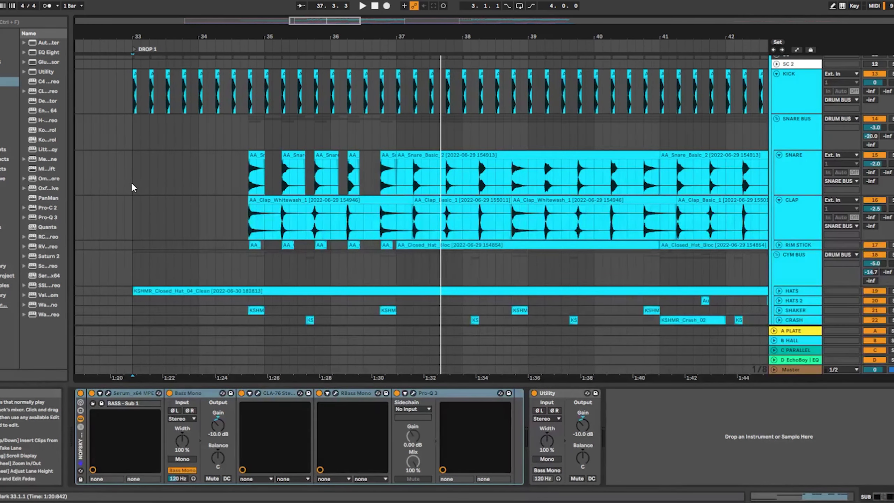
scroll(133, 185, "up", 2)
scroll(131, 185, "down", 6)
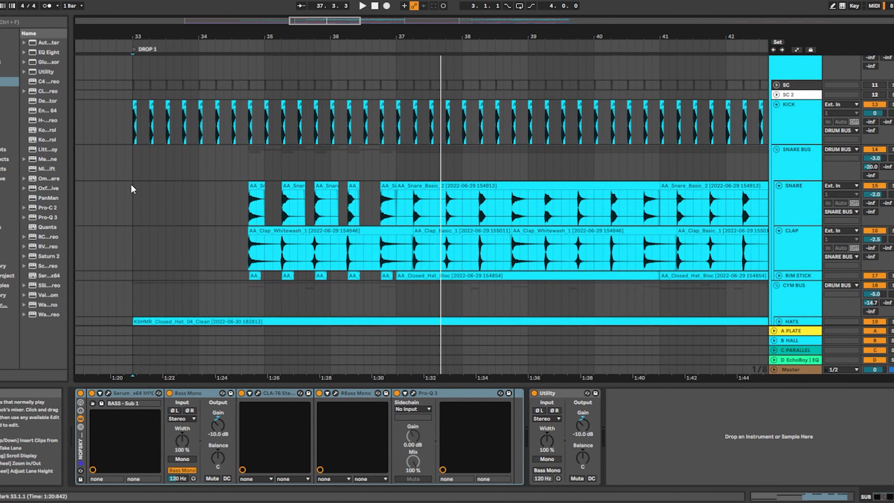
scroll(134, 184, "up", 7)
left_click(134, 160)
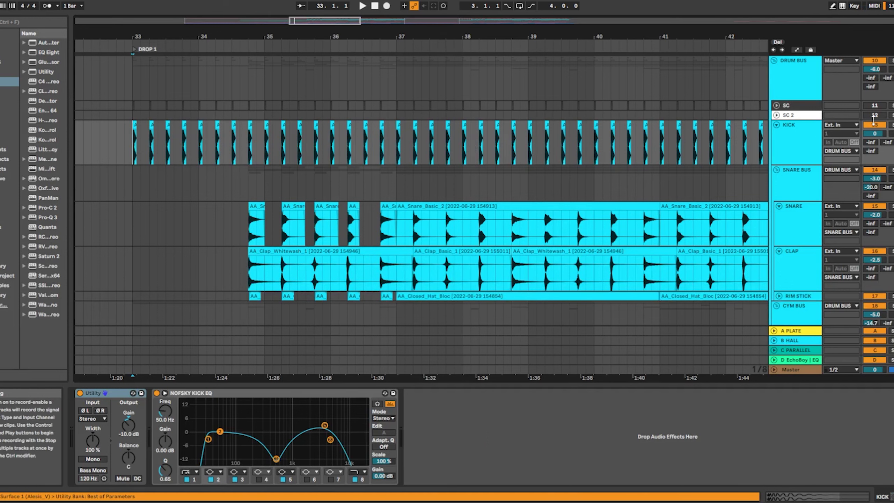
key("space")
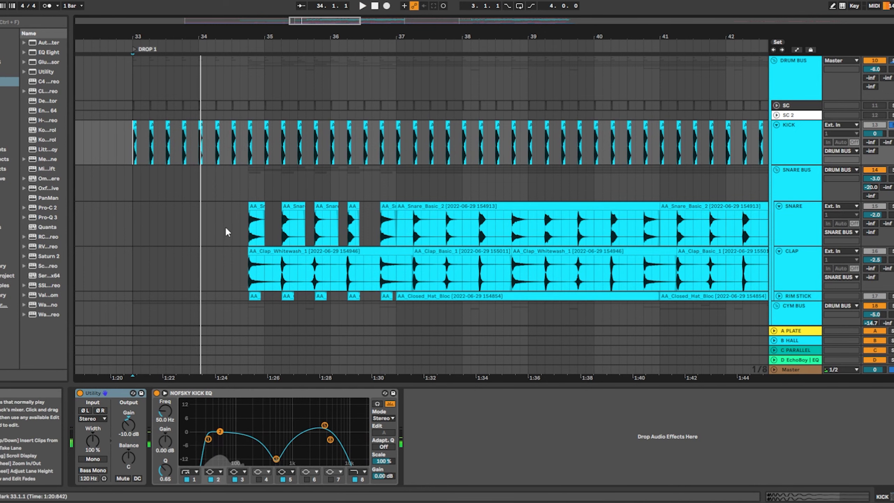
Set the start position at the first snare hit at 34.4 and unfold the RIM STICK track.
scroll(241, 223, "up", 5)
scroll(226, 208, "down", 2)
left_click(211, 192)
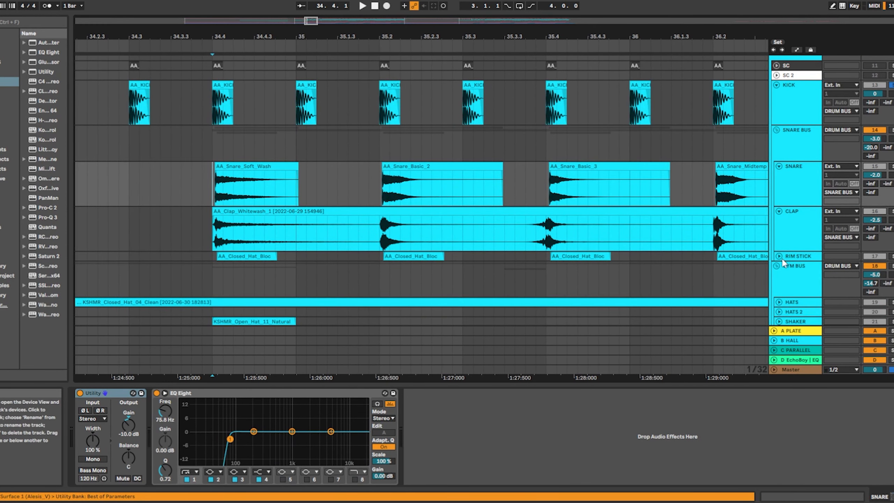
left_click_drag(782, 263, 782, 298)
Compare where the snare, clap and rim stick samples start relative to the kick at 34.4.
scroll(213, 222, "up", 5)
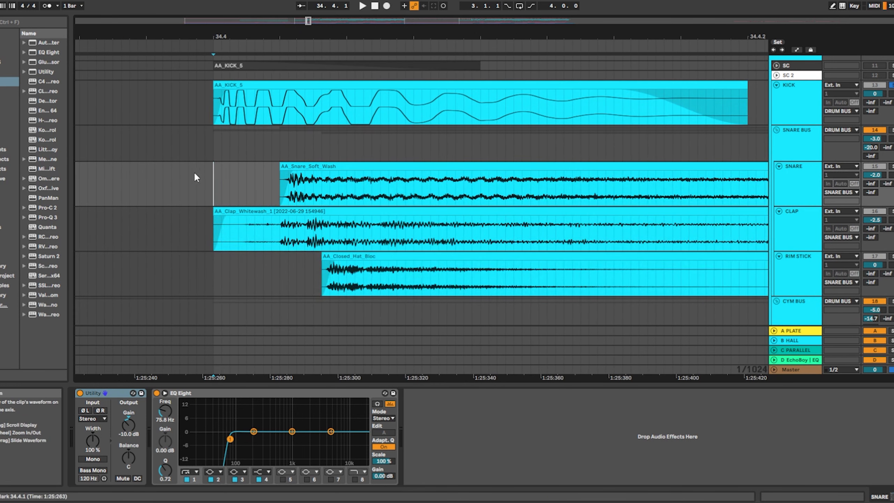
left_click(246, 191)
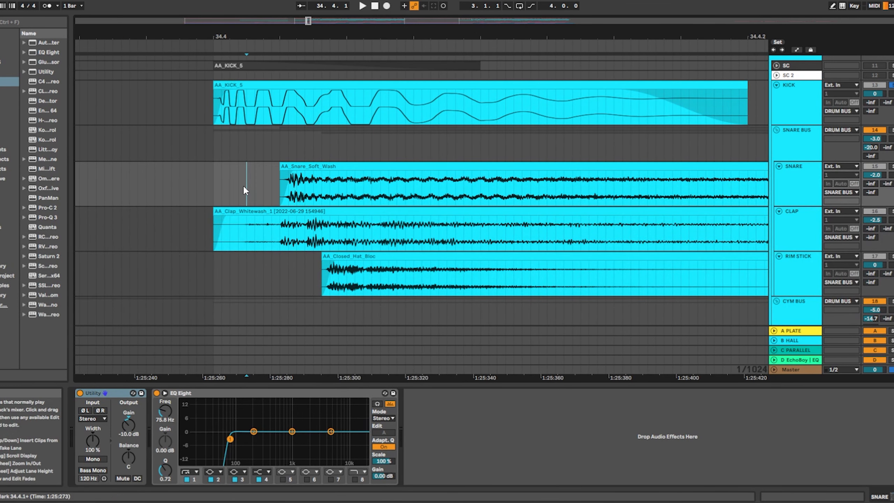
left_click(216, 186)
scroll(252, 184, "down", 2)
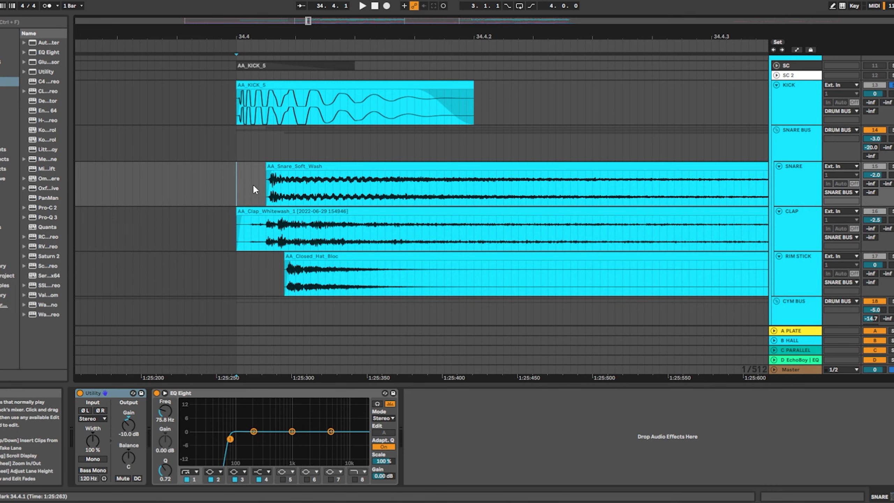
scroll(344, 183, "down", 4)
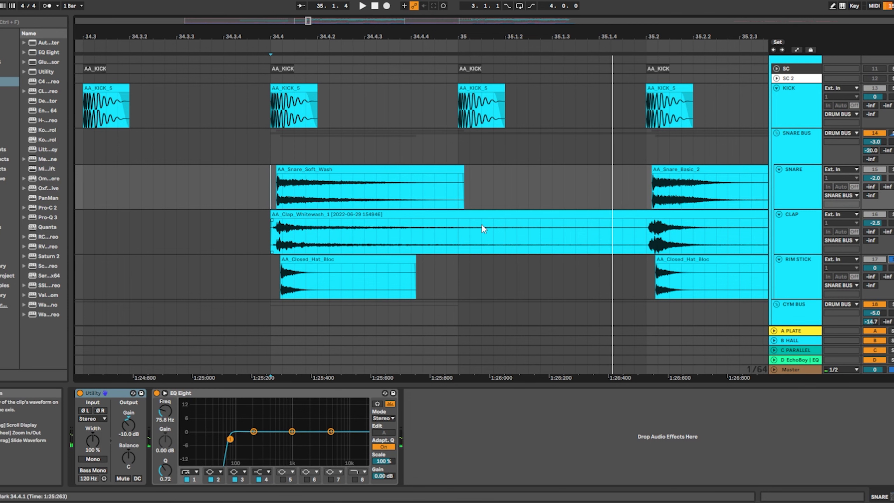
Highlight the SNARE clips from 35.1.3 to 36.2.1, then solo the SNARE BUS and play it from 34.4.
scroll(482, 224, "down", 5)
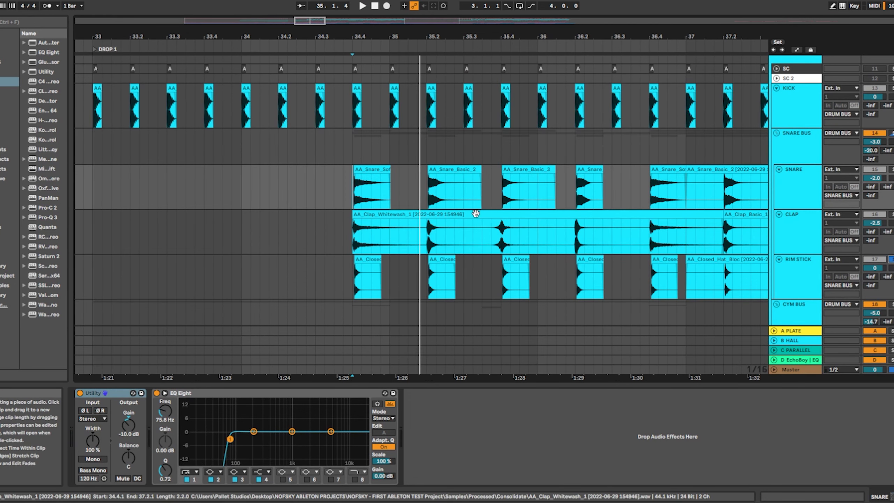
scroll(322, 193, "up", 3)
left_click_drag(324, 199, 698, 194)
left_click(892, 138)
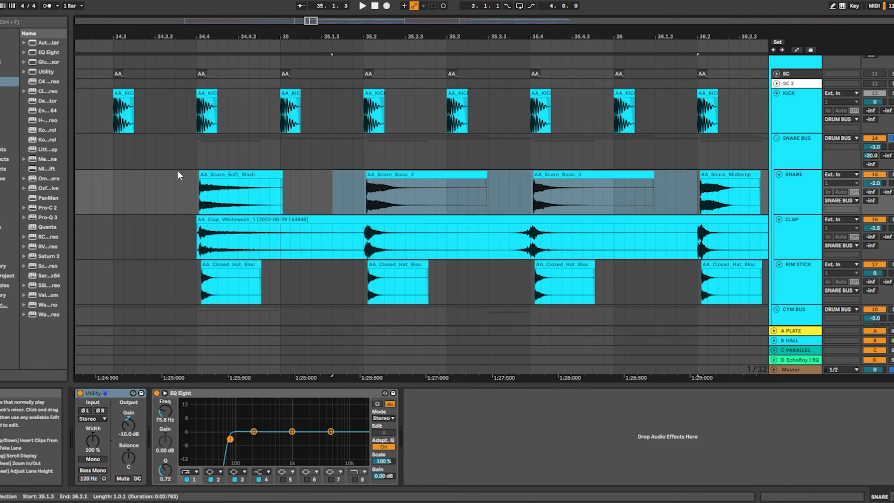
left_click(196, 183)
key("space")
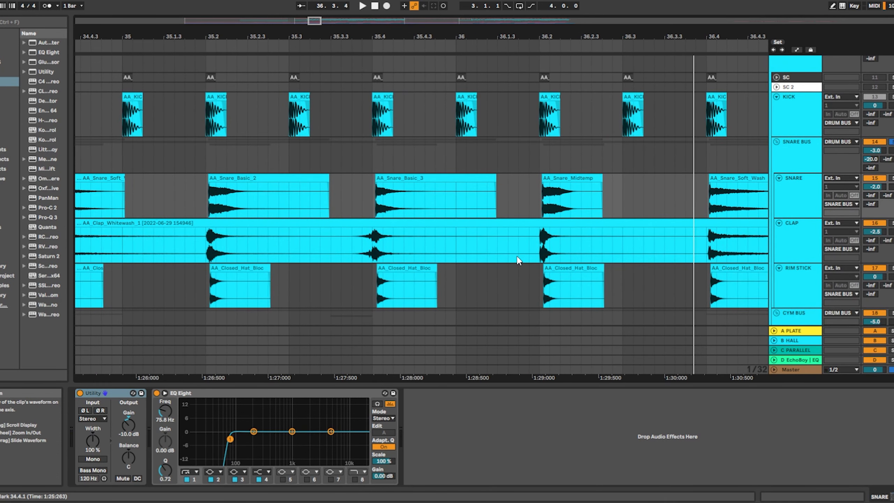
Examine the separate SNARE clips, marking positions 35.1.4 and 35.3.4 ahead of the Snare_Basic_2 and Snare_Basic_3 hits.
scroll(354, 211, "down", 5)
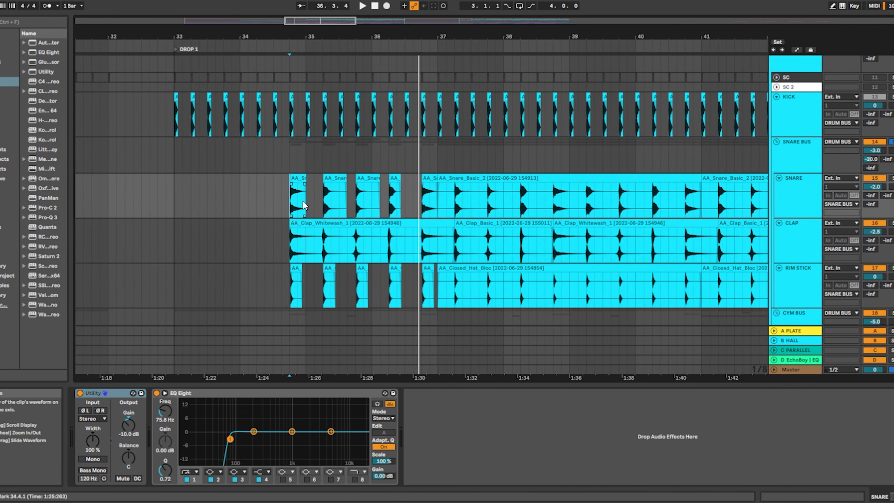
scroll(354, 210, "up", 5)
left_click_drag(282, 200, 346, 198)
left_click(346, 194)
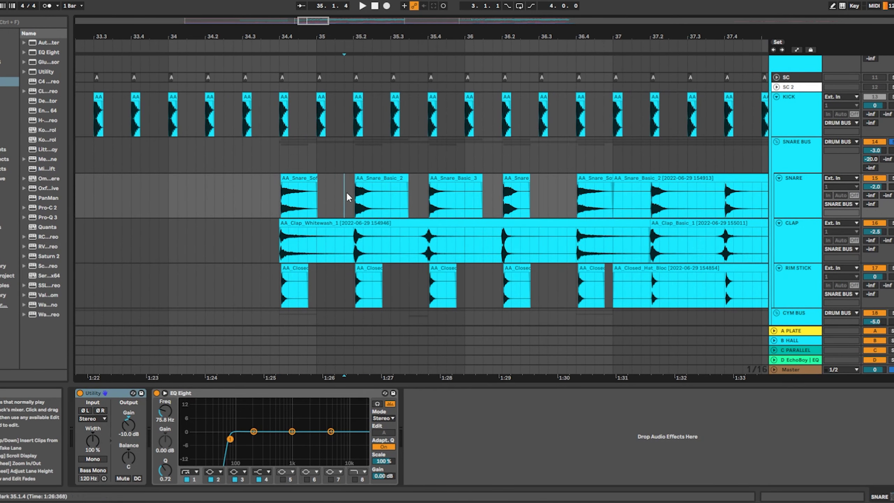
left_click(420, 197)
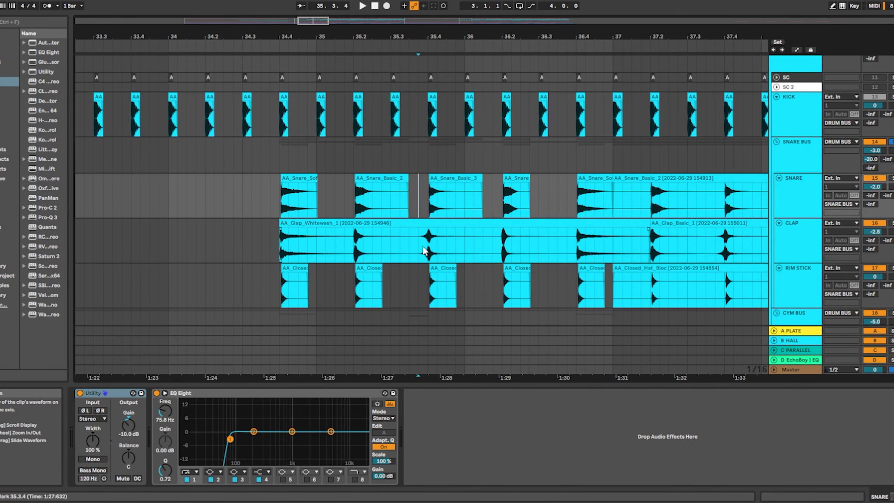
Examine the swell leading into the clap hit at 35.4 on the CLAP track.
scroll(423, 247, "up", 3)
left_click_drag(419, 246, 466, 245)
left_click(446, 239)
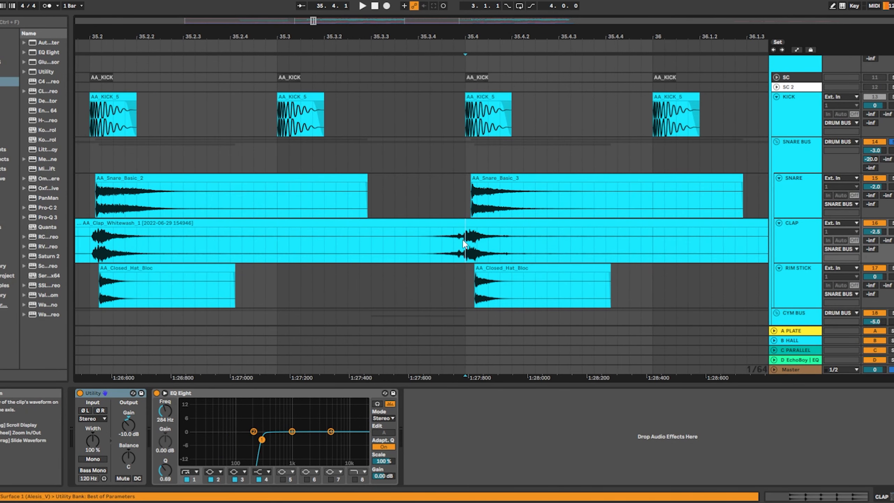
scroll(447, 239, "down", 3)
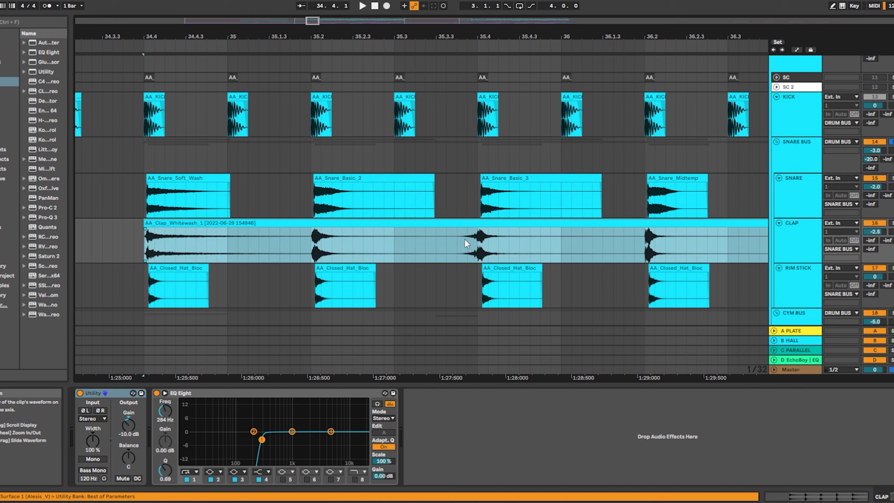
Highlight the snare, clap and rim stick layers from 34.3.4 to 36.1.2, then the CLAP section from 35.3.3 to 35.4.4.
left_click_drag(123, 243, 577, 189)
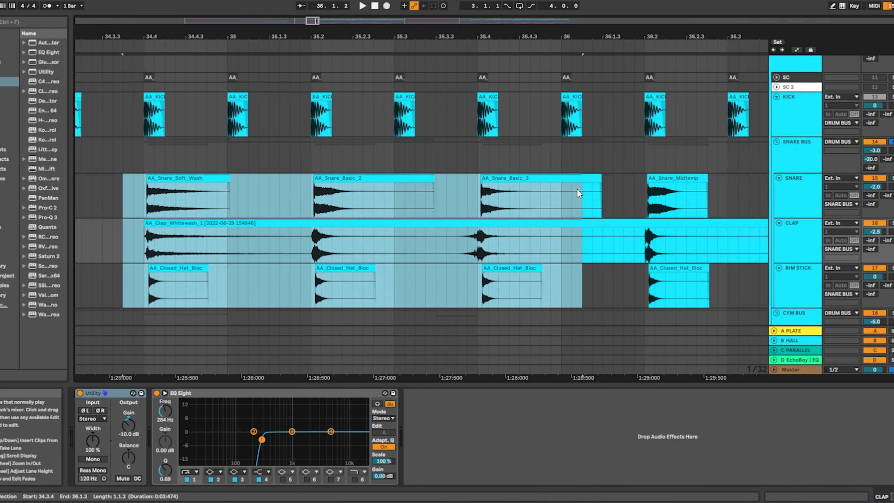
left_click(577, 189)
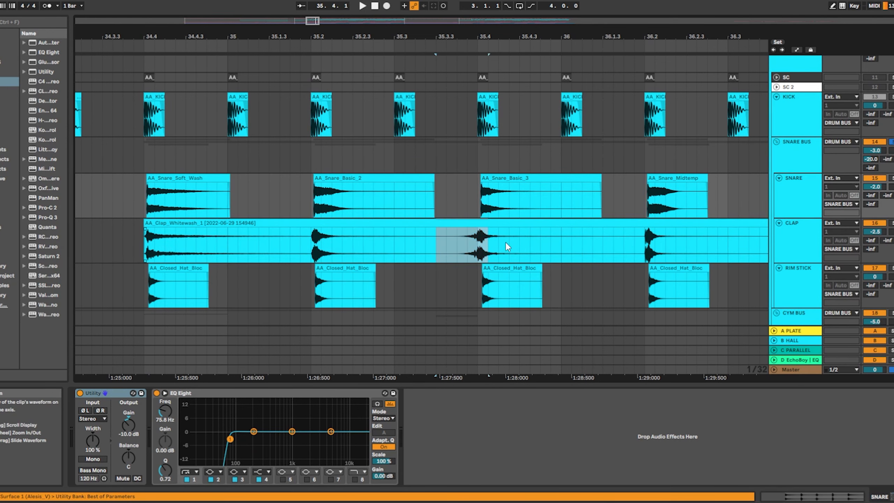
left_click(549, 243, "shift")
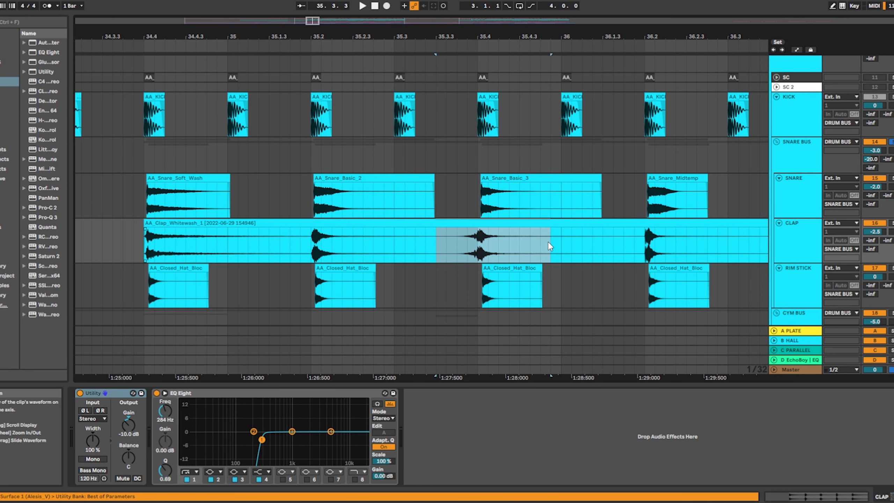
Unfold the rim stick and cymbal tracks below CLAP, then solo HATS and play it from bar 37.
scroll(391, 183, "down", 10)
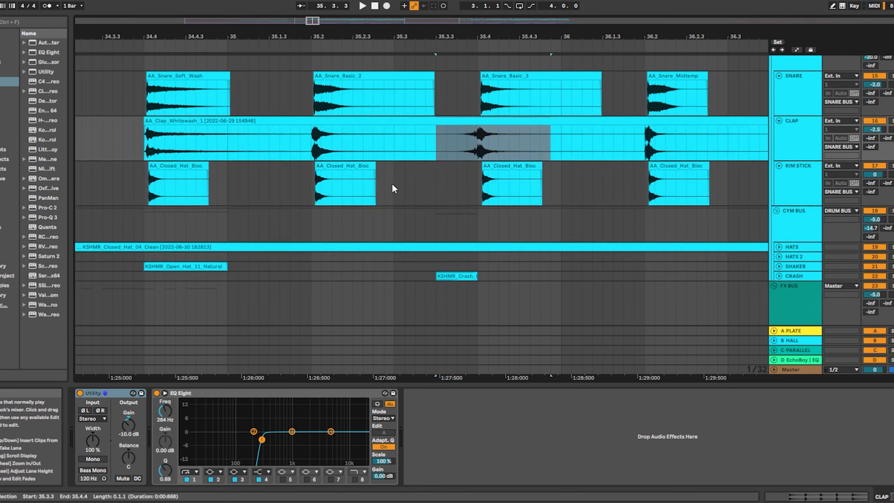
left_click(779, 155)
scroll(457, 180, "down", 5)
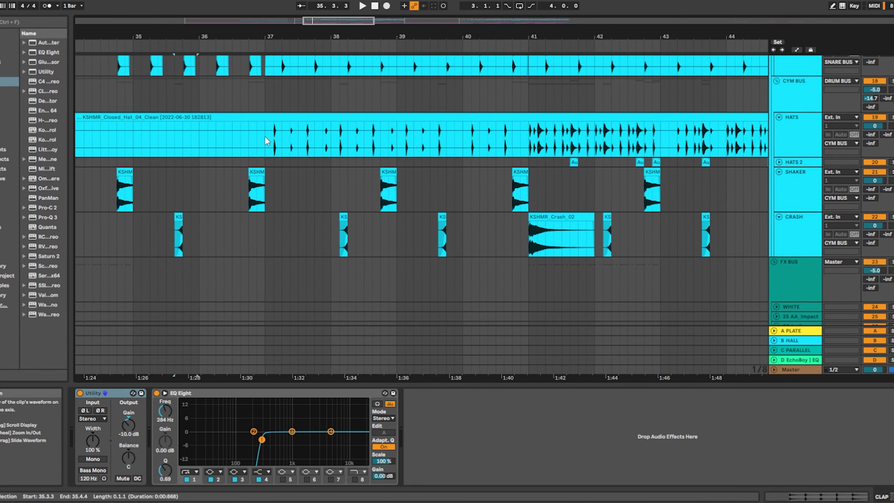
left_click(265, 138)
left_click(892, 118)
key("space")
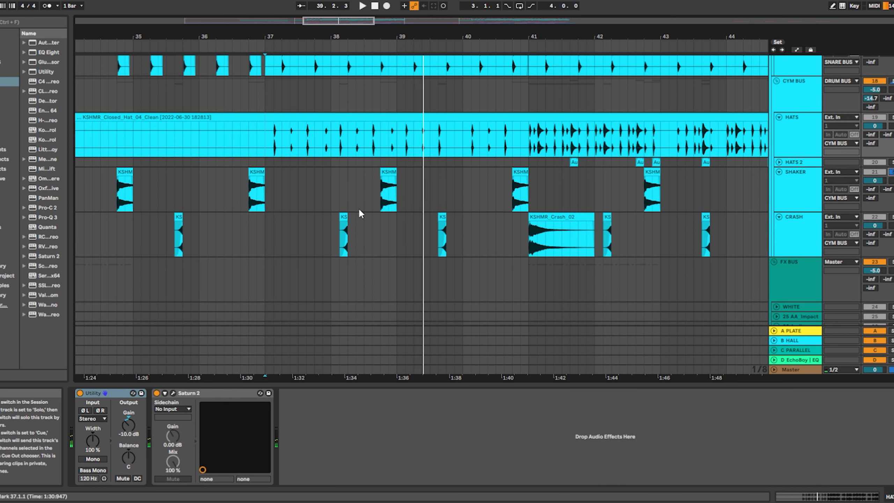
Play the open hat clip just before bar 39 on the SHAKER track.
left_click(380, 185)
key("space")
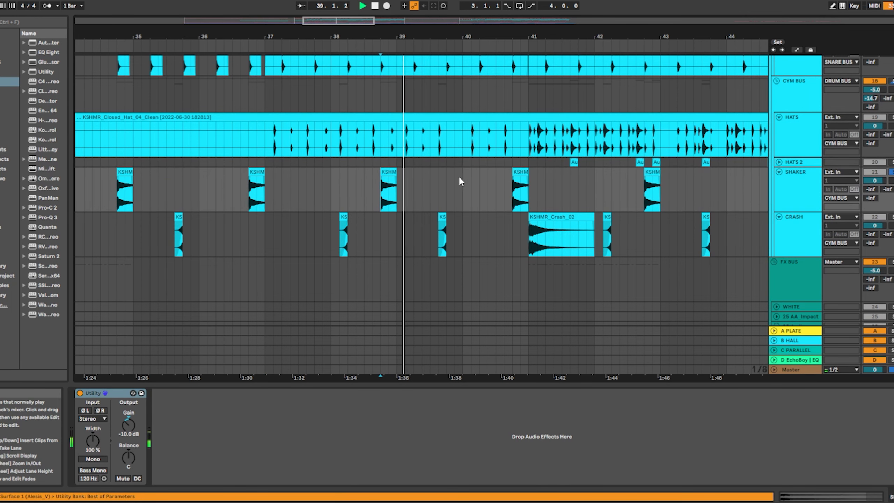
key("space")
Play the short CRASH clip at 39.3.3 and the KSHMR_Crash_02 clip from bar 41.
left_click(440, 238)
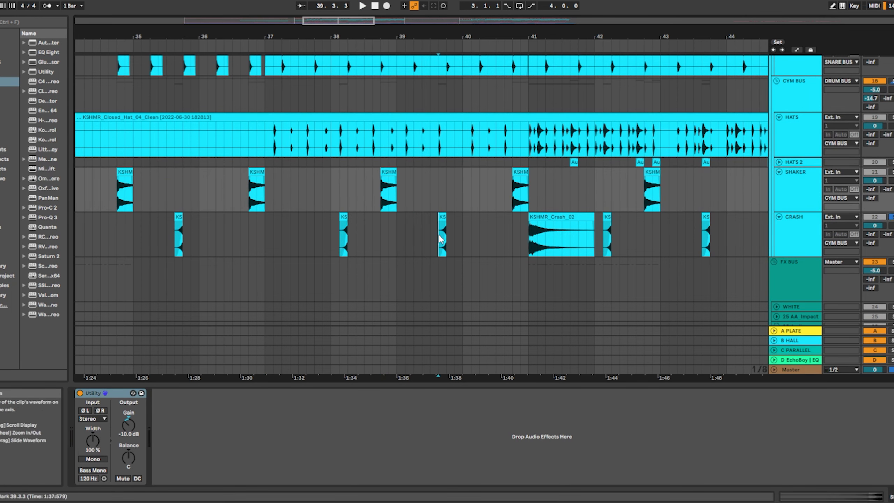
key("space")
key("space")
left_click(532, 241)
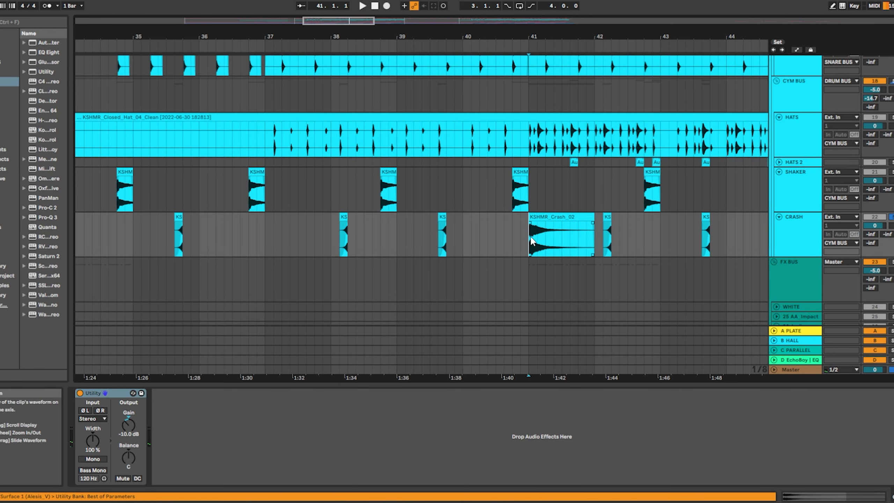
key("space")
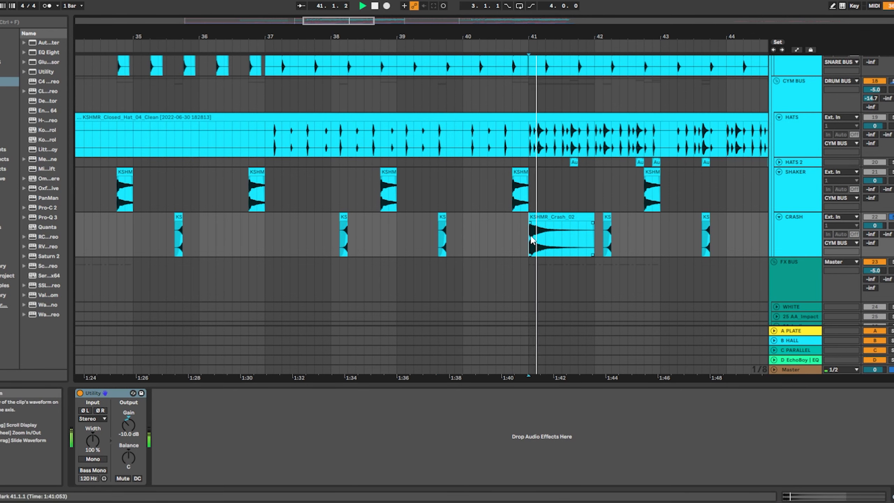
Unfold the HATS 2 track and play its audio clips from 41.3.3.
left_click(780, 163)
left_click(498, 207)
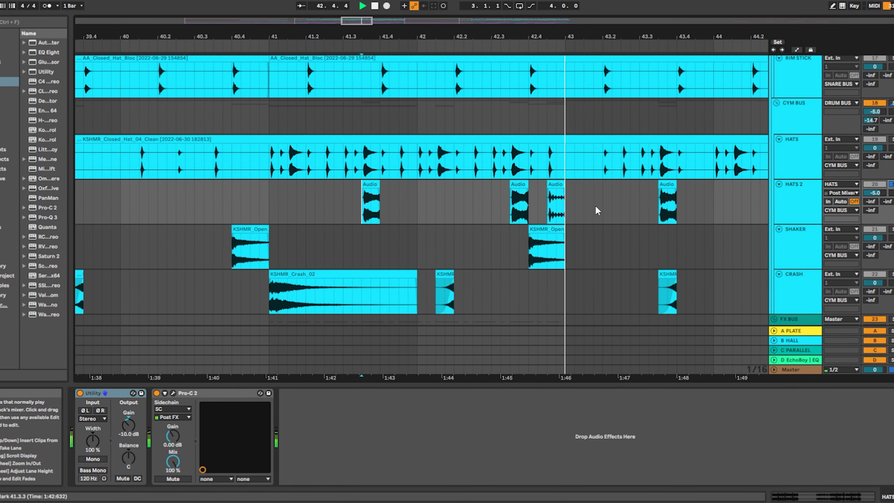
Stop playback, take HATS 2 out of solo and fold the CRASH track.
scroll(595, 205, "down", 2)
key("space")
left_click(892, 184)
left_click_drag(646, 173, 337, 143)
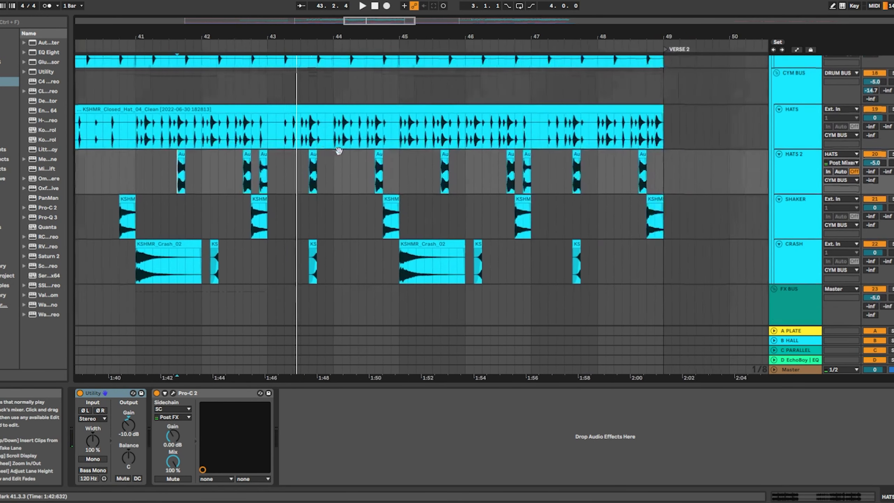
scroll(337, 143, "down", 3)
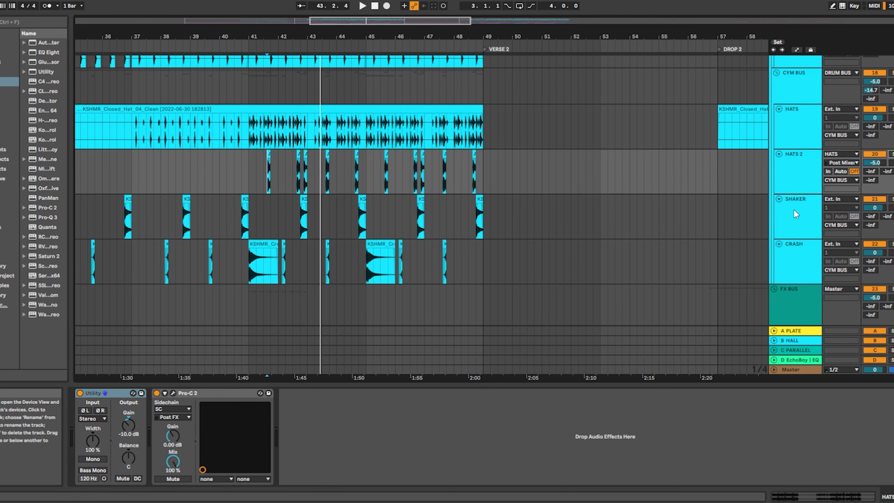
left_click(779, 245)
Play the full DRUM BUS from bar 41 in Drop 1, stopping after bar 45.
scroll(722, 144, "up", 10)
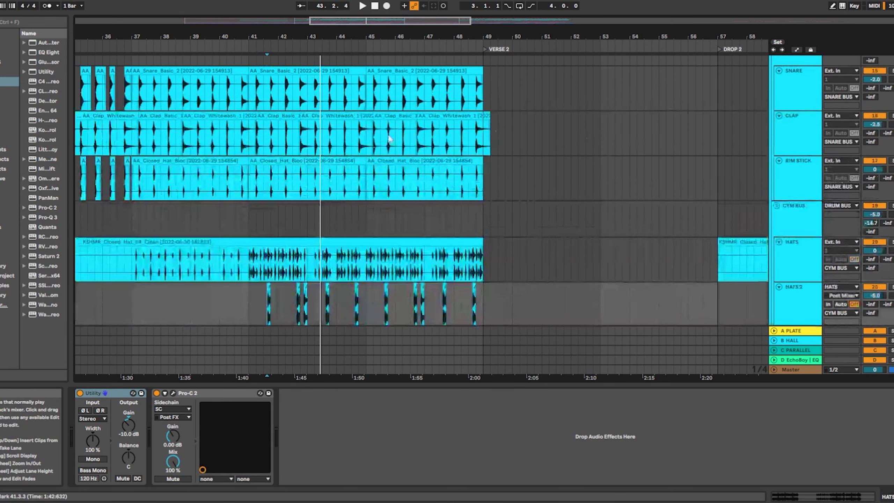
scroll(563, 176, "left", 5)
left_click(425, 142)
key("space")
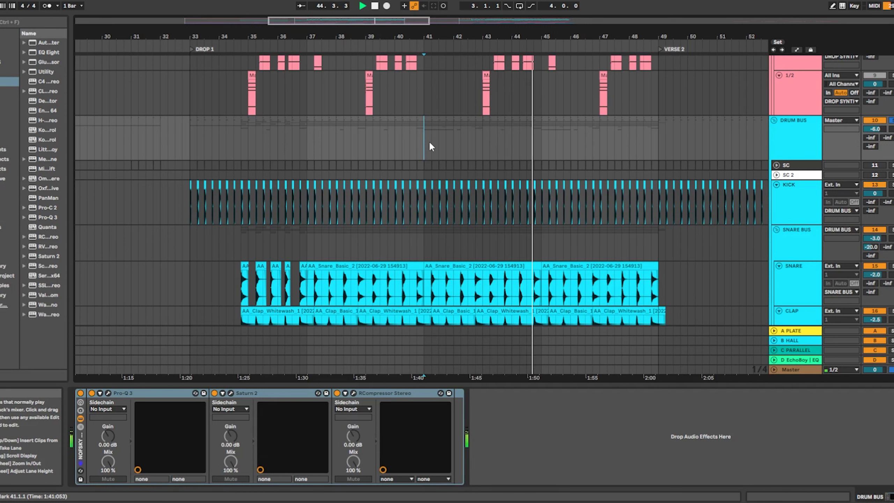
key("space")
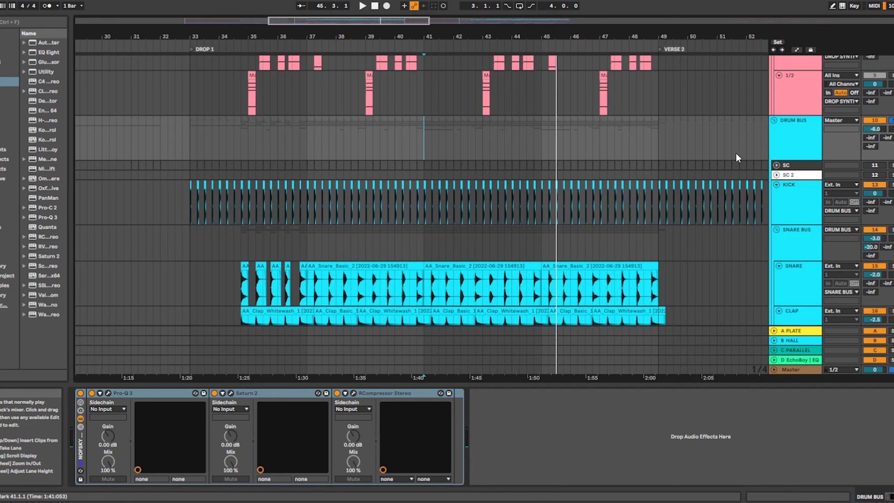
Inspect the Saturn 2 and RCompressor Stereo settings on the DRUM BUS, closing each plug-in window.
left_click(233, 394)
left_click(231, 393)
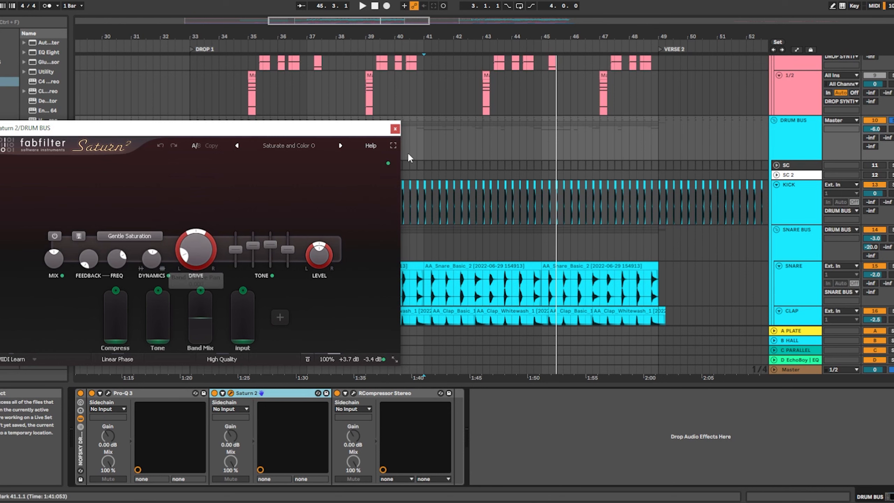
left_click(395, 128)
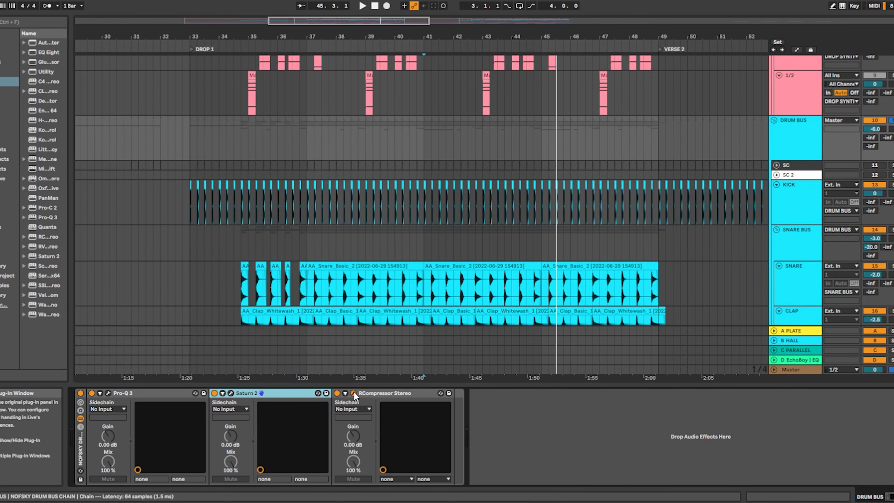
left_click_drag(259, 168, 400, 169)
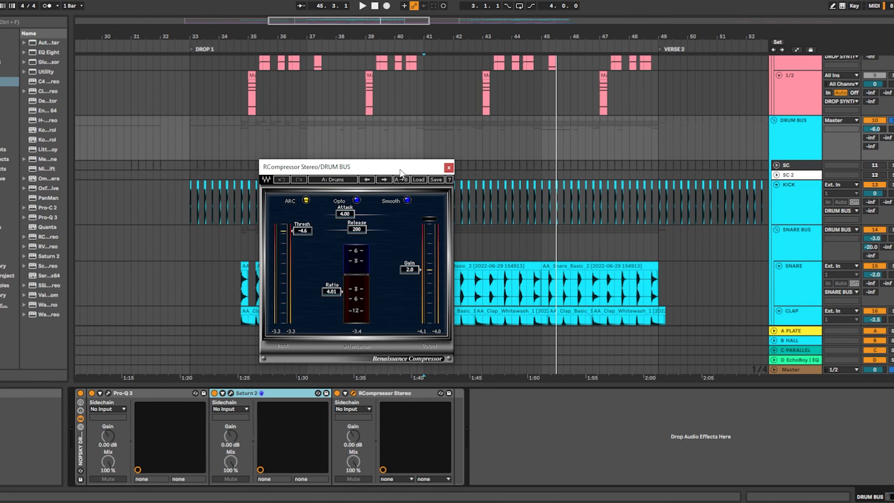
left_click(448, 167)
Unfold the SWEEP track in the RISER BUS and play its chopped clips in solo from bar 33.
scroll(741, 162, "down", 10)
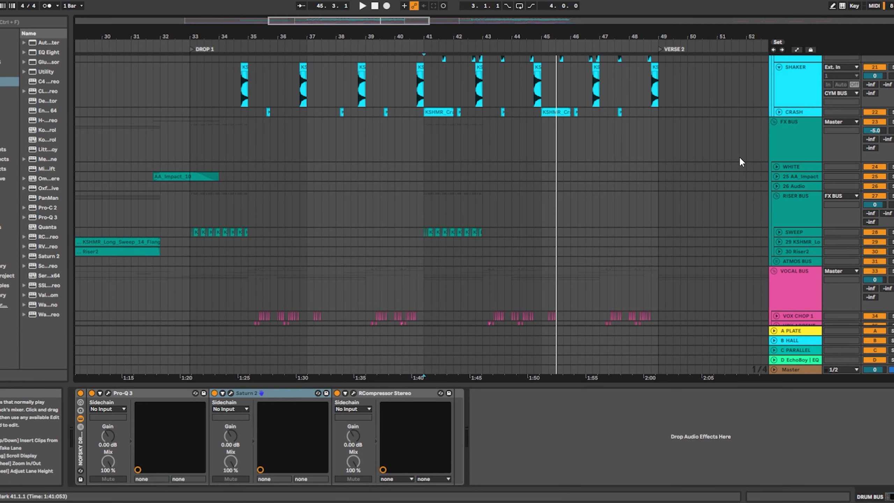
left_click(779, 232)
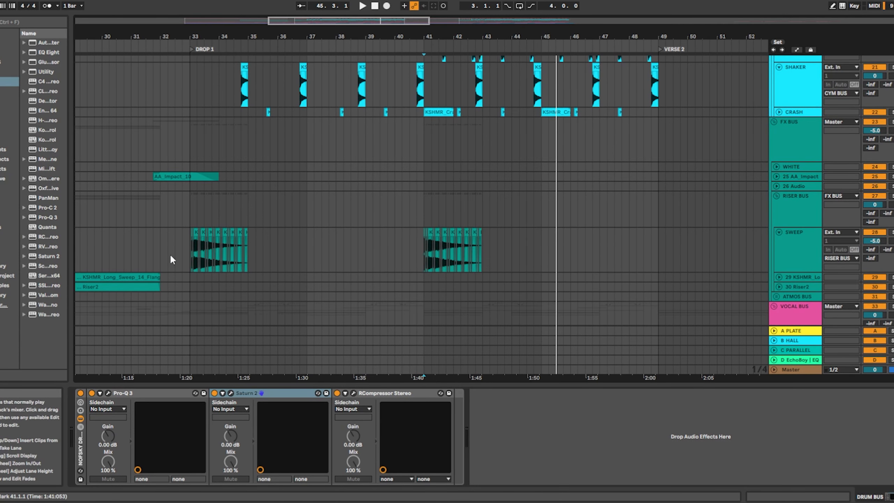
scroll(172, 258, "up", 5)
left_click(249, 253)
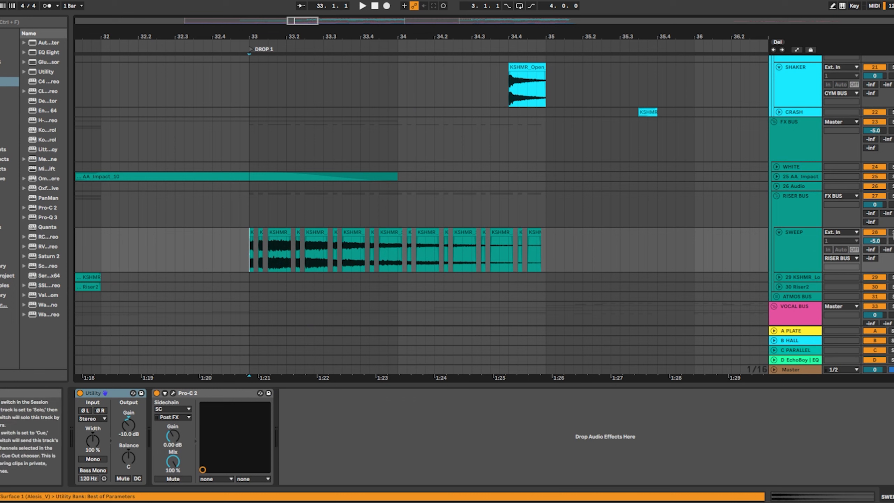
key("space")
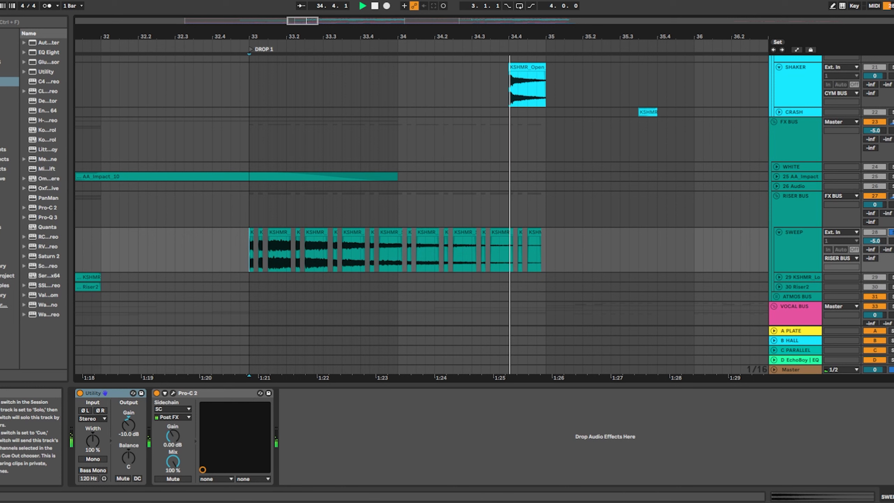
key("space")
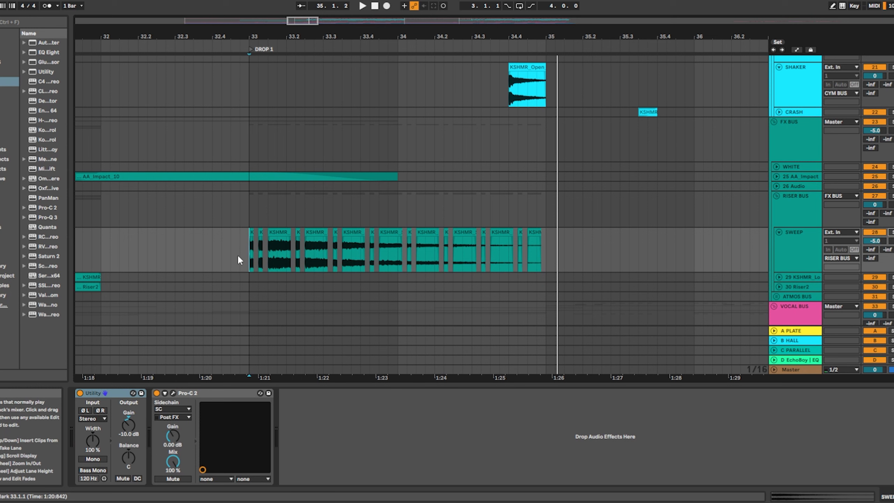
Highlight the row of chopped SWEEP clips at the start of Drop 1, then clear the selection.
left_click_drag(238, 257, 551, 253)
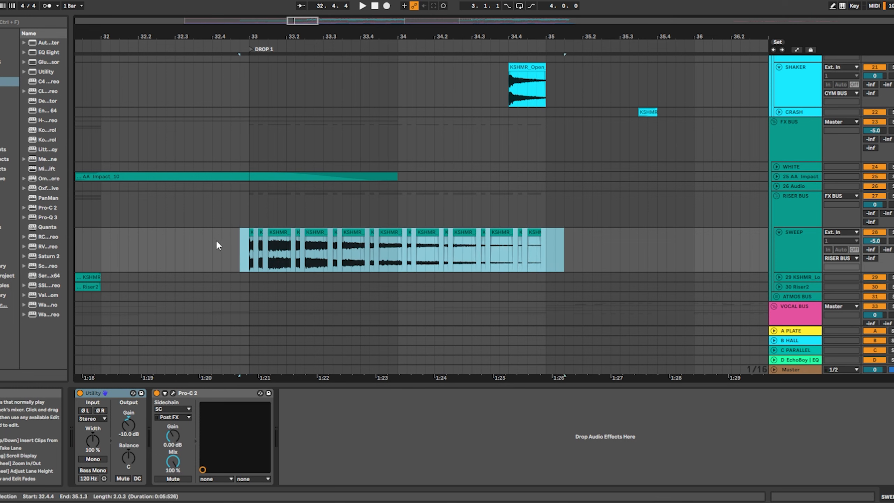
left_click_drag(248, 255, 570, 239)
left_click(551, 239)
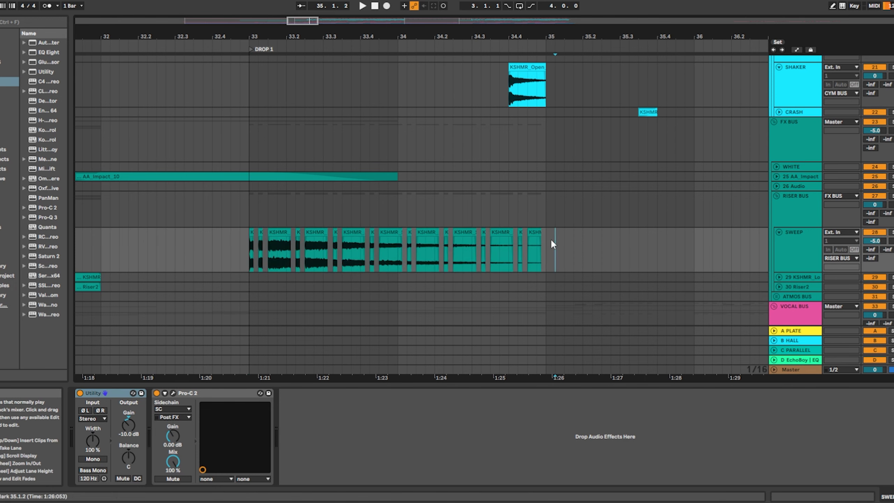
Unfold the VOX CHOP 1 and VOX ACCENT tracks and show their clips around bar 35.
scroll(508, 247, "down", 3)
left_click_drag(628, 266, 352, 198)
scroll(422, 198, "down", 3)
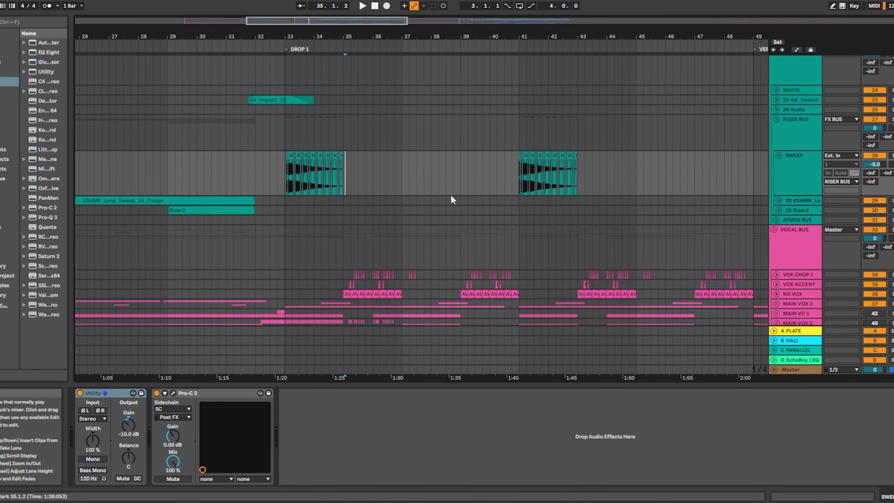
scroll(505, 207, "up", 3)
scroll(504, 205, "down", 3)
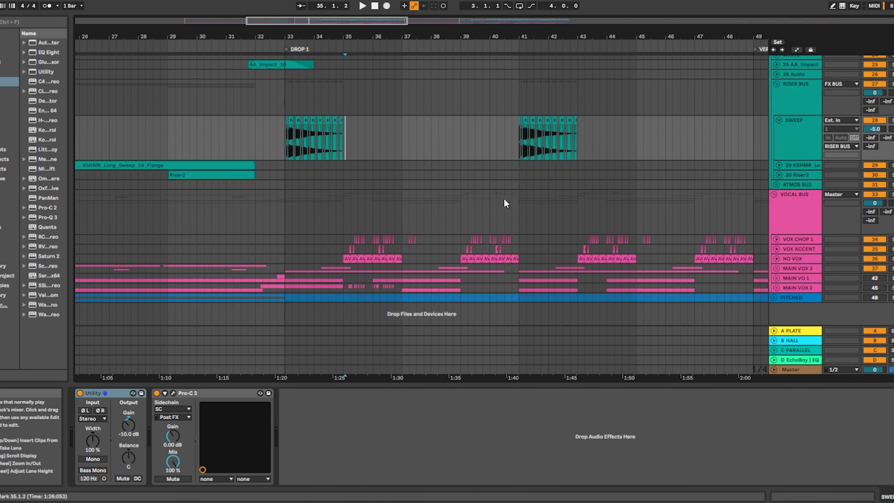
left_click(776, 238)
left_click(777, 248)
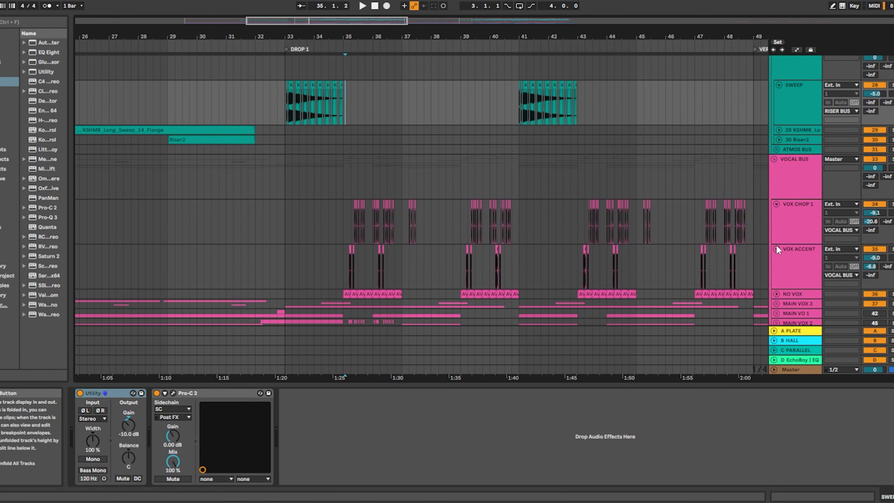
scroll(662, 232, "down", 2)
scroll(341, 228, "up", 5, "ctrl")
scroll(338, 237, "right", 5)
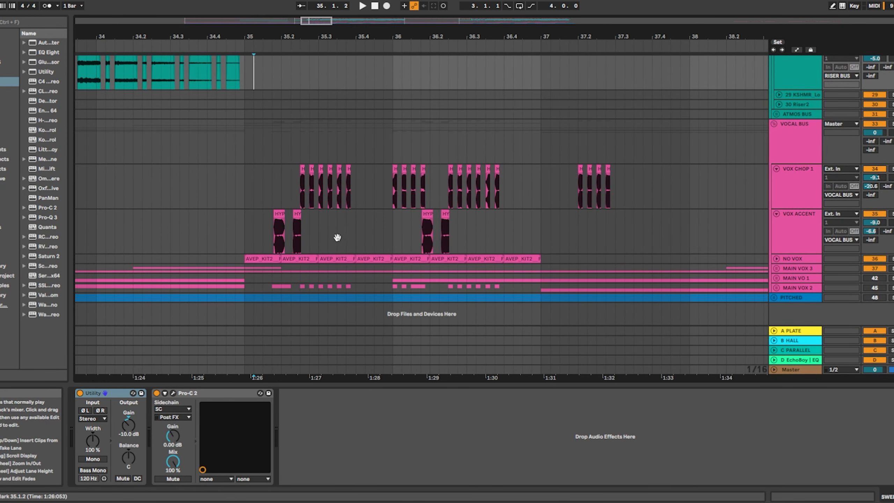
Select the VOX ACCENT clips from 35.1.4 to 36.2.3 and examine their waveforms up close.
left_click(244, 237)
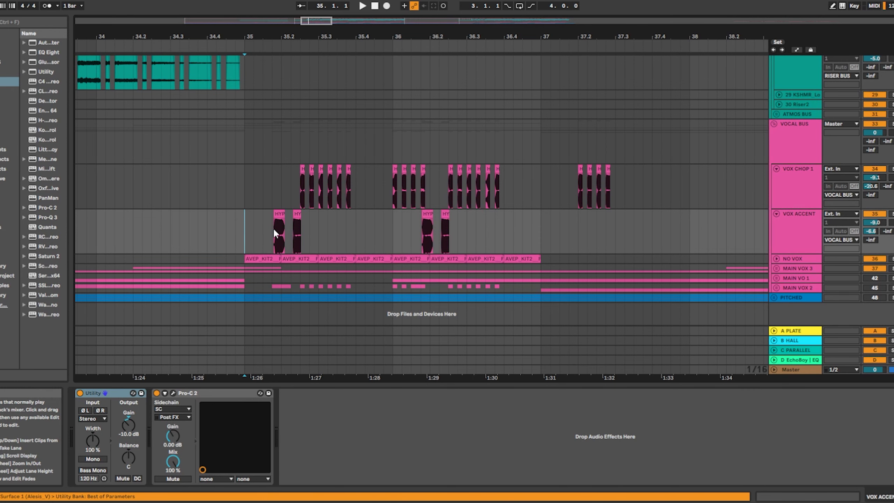
left_click(449, 233, "shift")
scroll(253, 239, "up", 5)
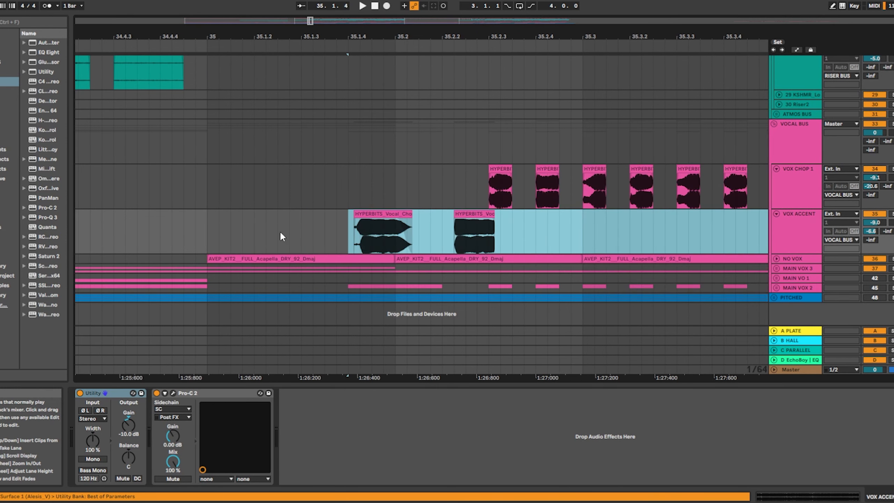
scroll(333, 232, "down", 5)
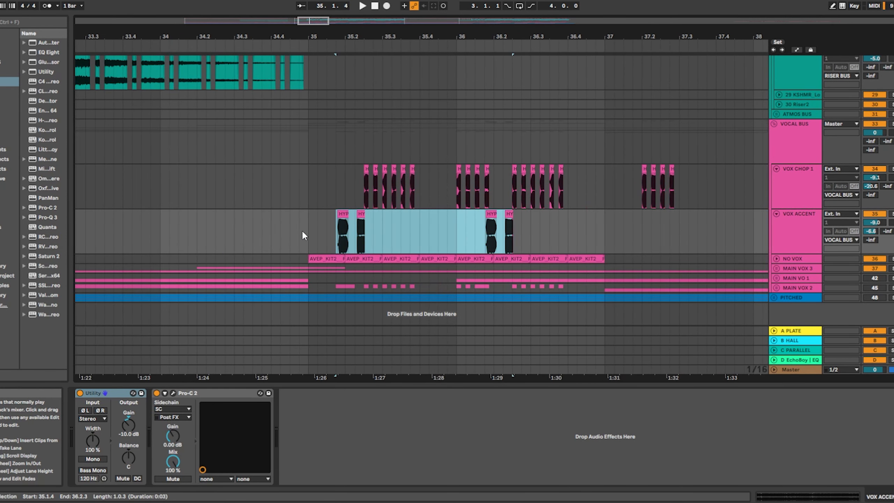
Play the VOX CHOP 1 and VOX ACCENT clips together from bar 35, stopping after bar 37.
left_click_drag(302, 229, 613, 176)
left_click(314, 229)
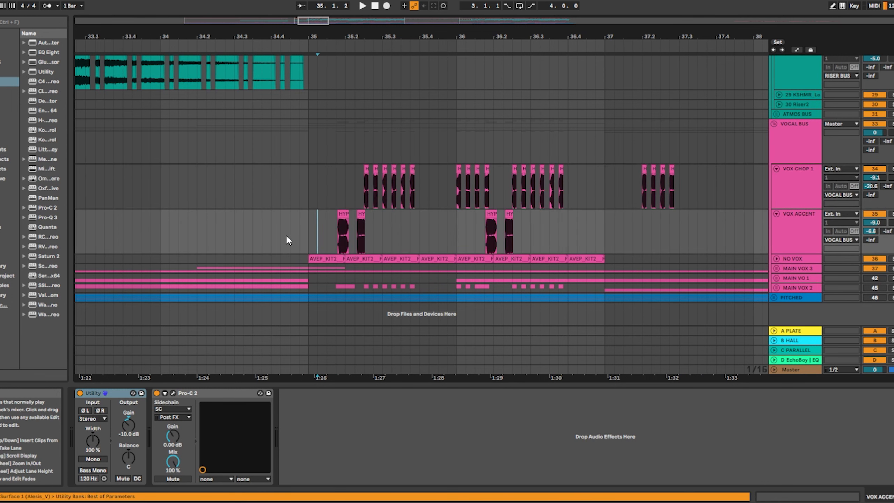
key("space")
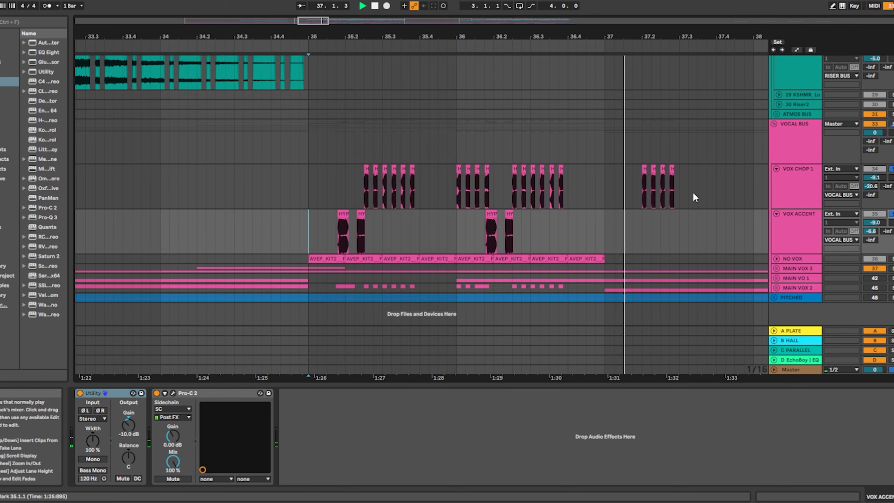
left_click(795, 224)
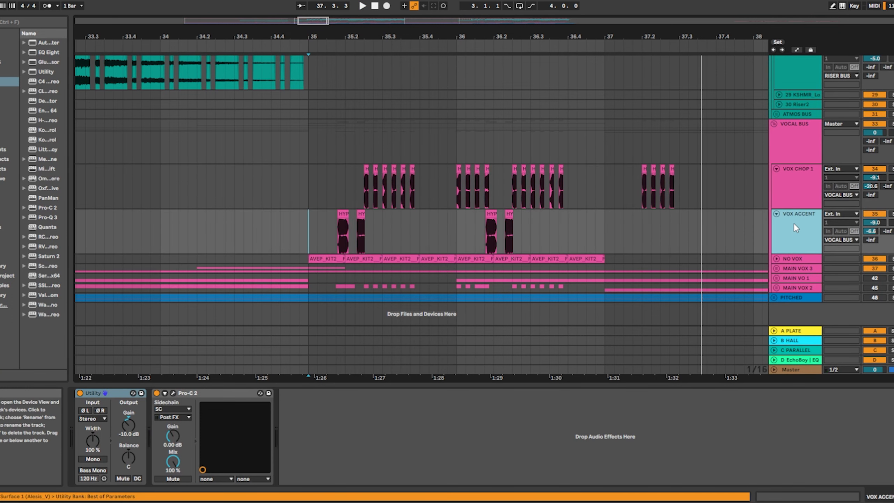
Unfold the NO VOX track and play its repeated vocal clips in solo from bar 35.
scroll(337, 235, "right", 3)
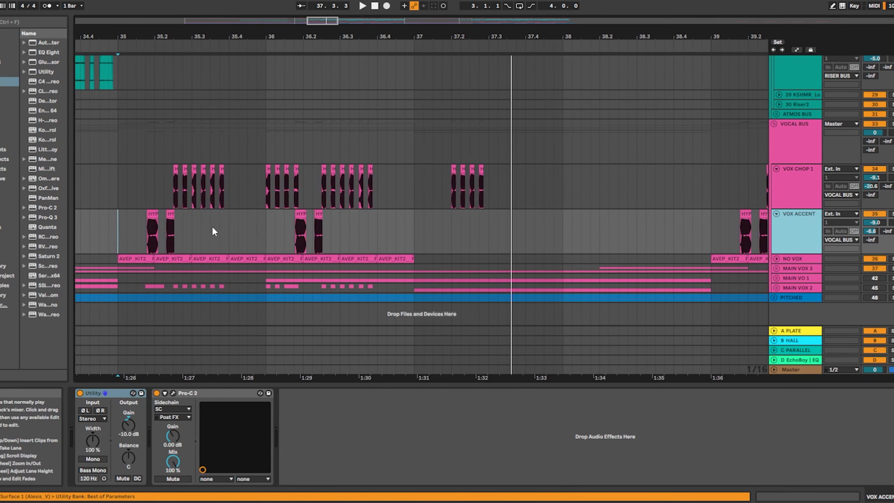
left_click(776, 259)
scroll(356, 218, "left", 2)
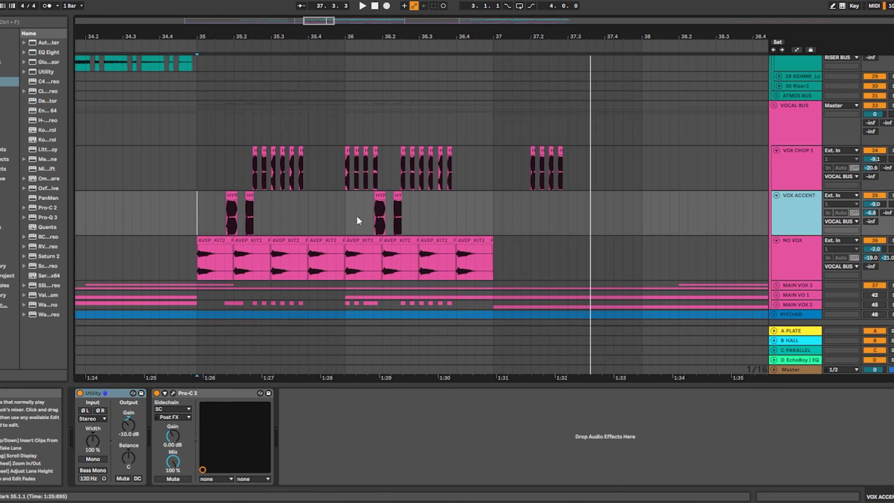
left_click(190, 265)
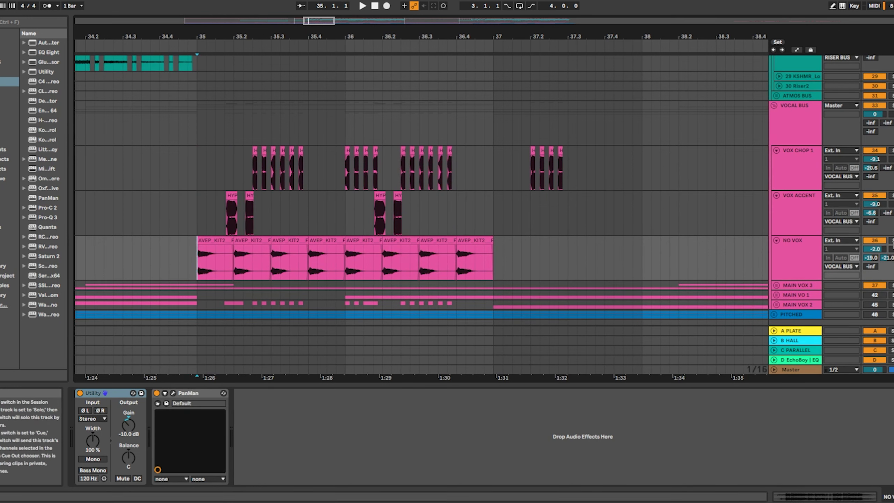
key("space")
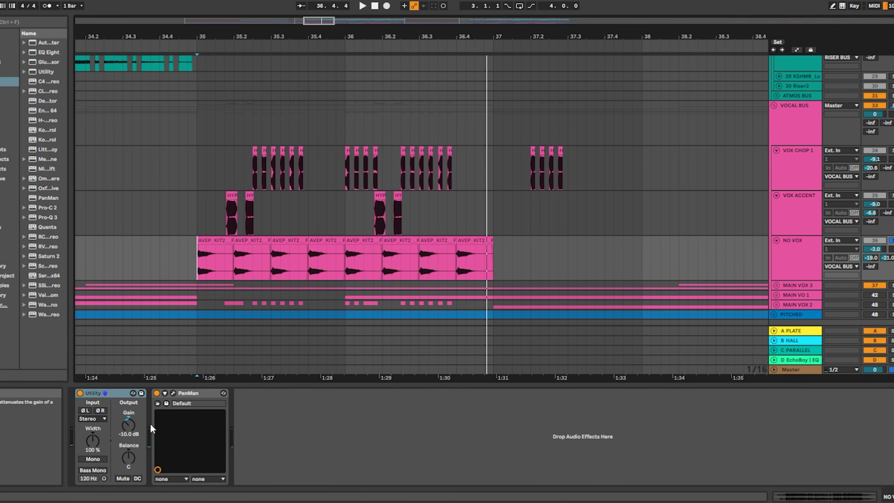
Unfold the MAIN VOX 3 group and solo it in place of NO VOX.
left_click(776, 285)
scroll(781, 282, "down", 5)
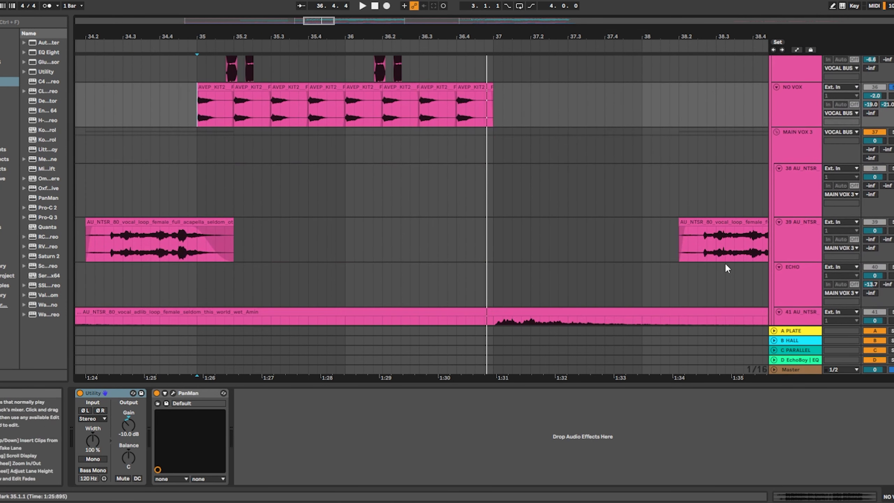
left_click(892, 132)
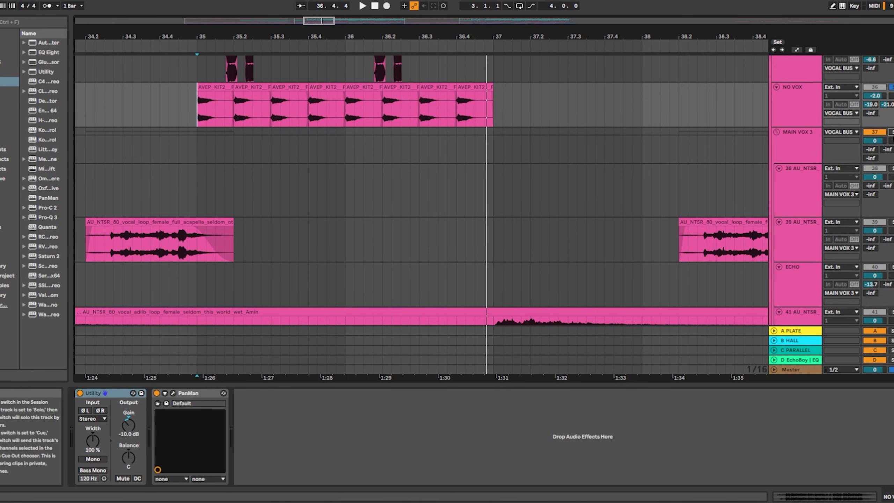
scroll(464, 252, "down", 3)
scroll(363, 268, "left", 5)
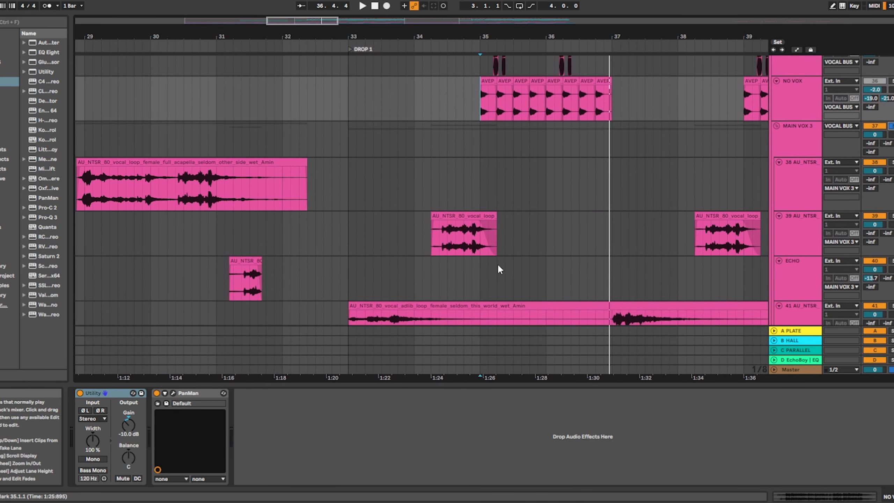
Play the MAIN VOX 3 vocal loops and ad-libs from 34.2.1, stopping after bar 39.
left_click(435, 248)
key("space")
scroll(447, 246, "down", 1)
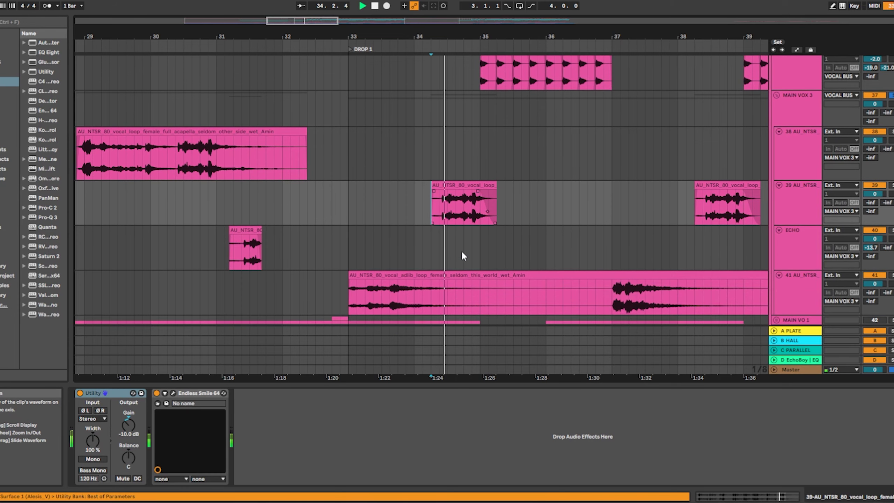
left_click_drag(543, 250, 285, 225)
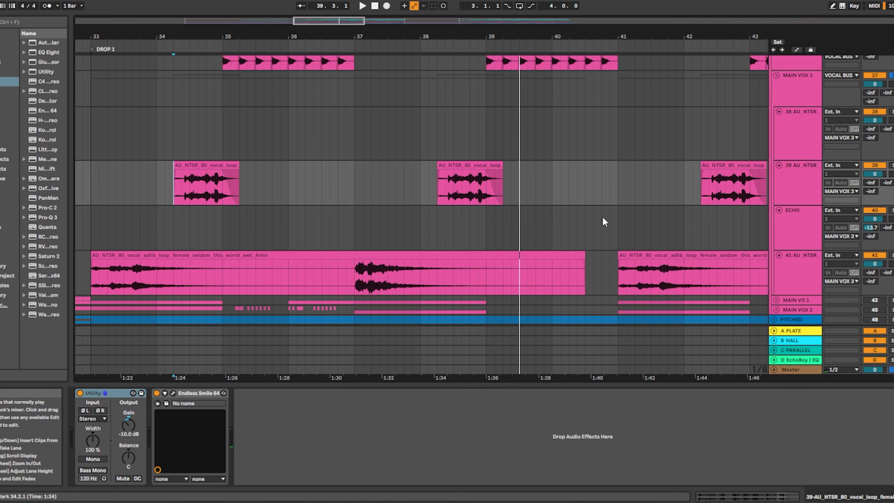
Turn off the MAIN VOX 3 solo and show the whole arrangement up to the drum and synth tracks.
key("x")
scroll(690, 139, "up", 2)
left_click(809, 148)
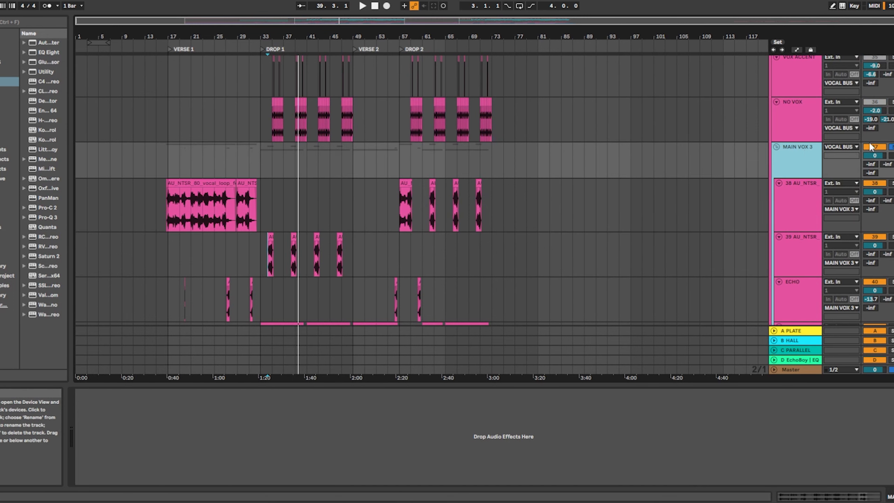
scroll(776, 119, "up", 3)
scroll(781, 116, "up", 3)
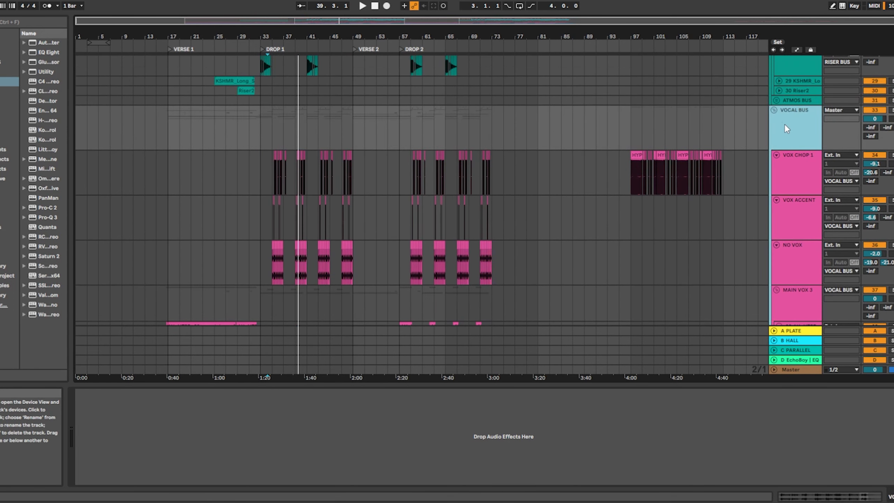
scroll(363, 119, "up", 6)
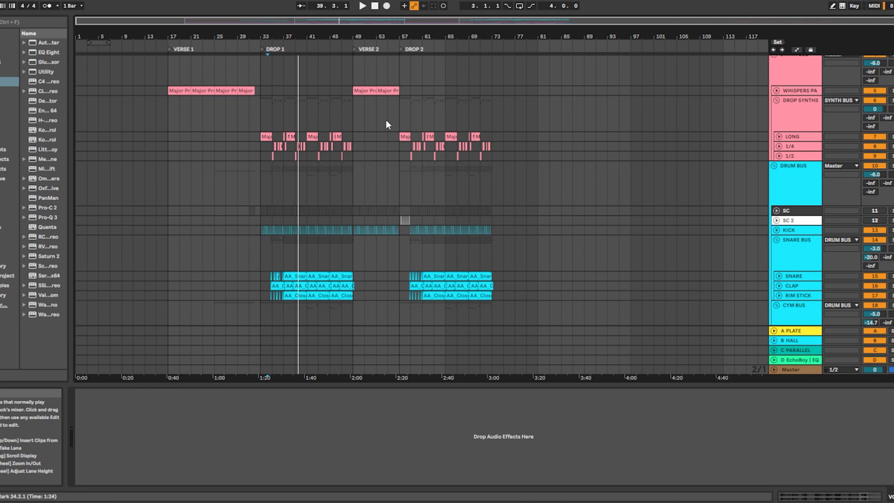